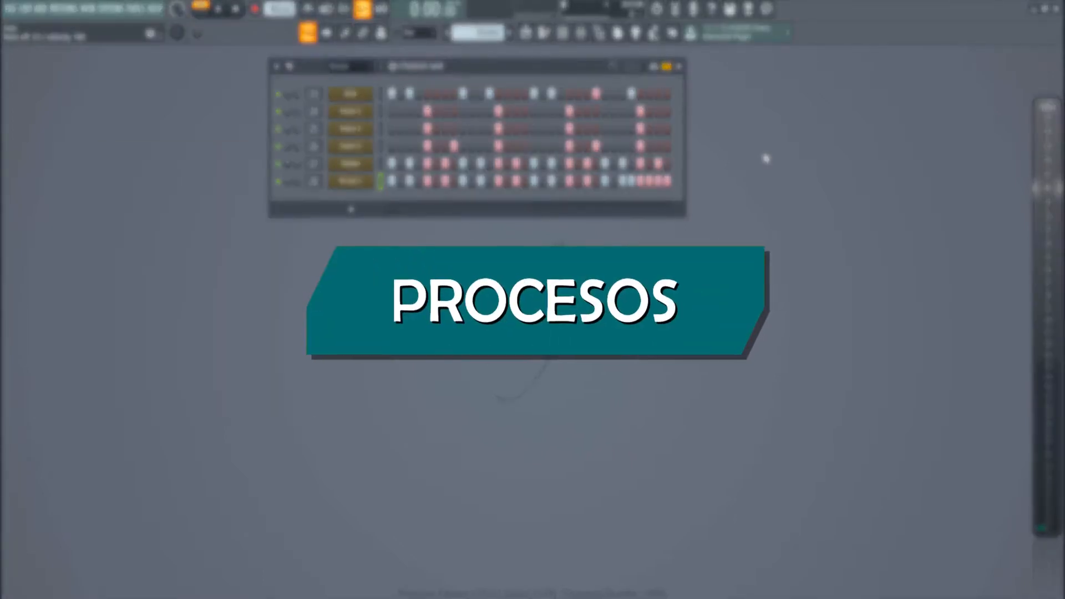
- Inspect the Fruity parametric EQ 2 settings on the Kick mixer track, then close the plugin
{"action": "left_click", "coordinate": [586, 37]}
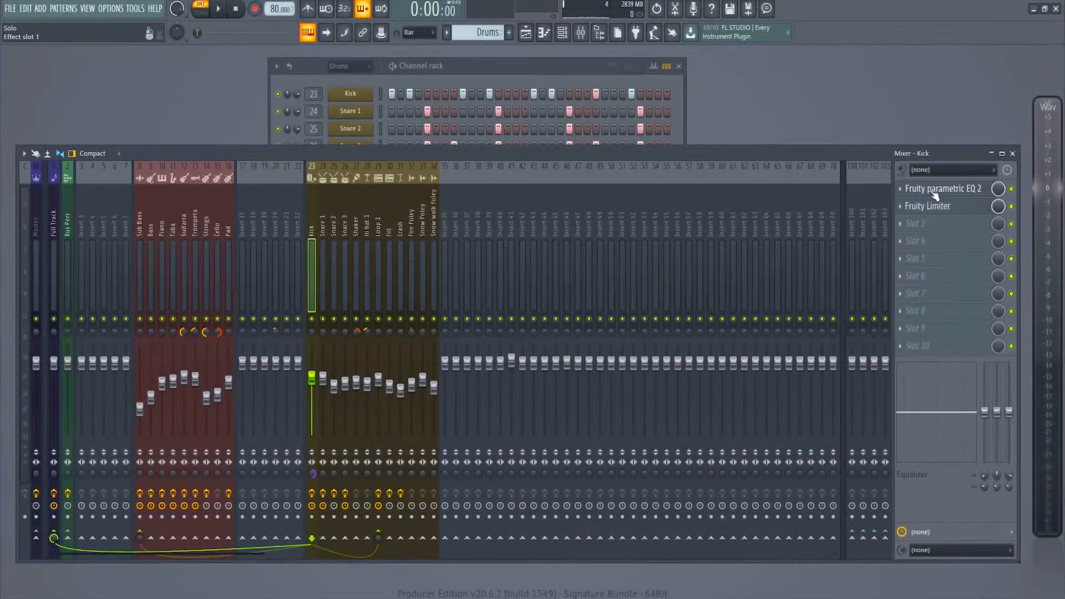
{"action": "left_click", "coordinate": [938, 189]}
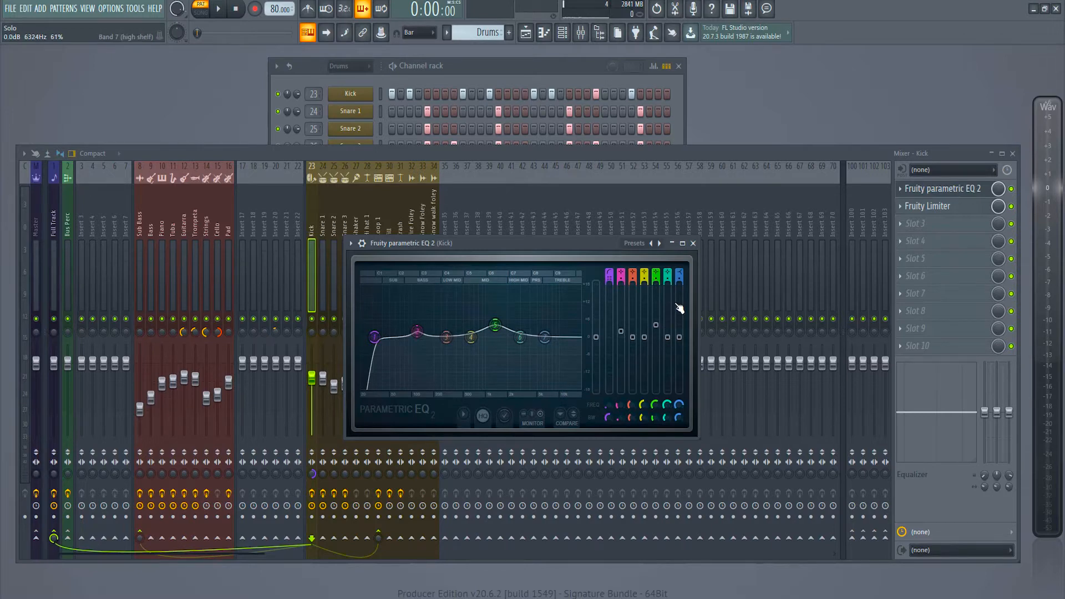
{"action": "left_click", "coordinate": [693, 243]}
- Inspect the Soundgoodizer and Fruity parametric EQ 2 settings on the Snare 1 mixer track
{"action": "left_click", "coordinate": [325, 223]}
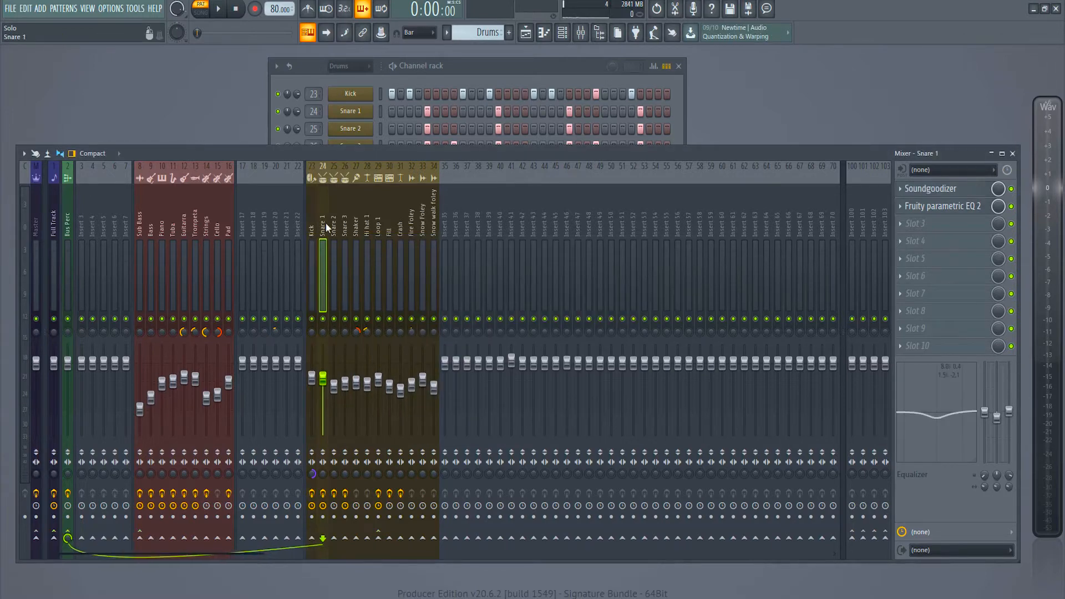
{"action": "left_click", "coordinate": [955, 189]}
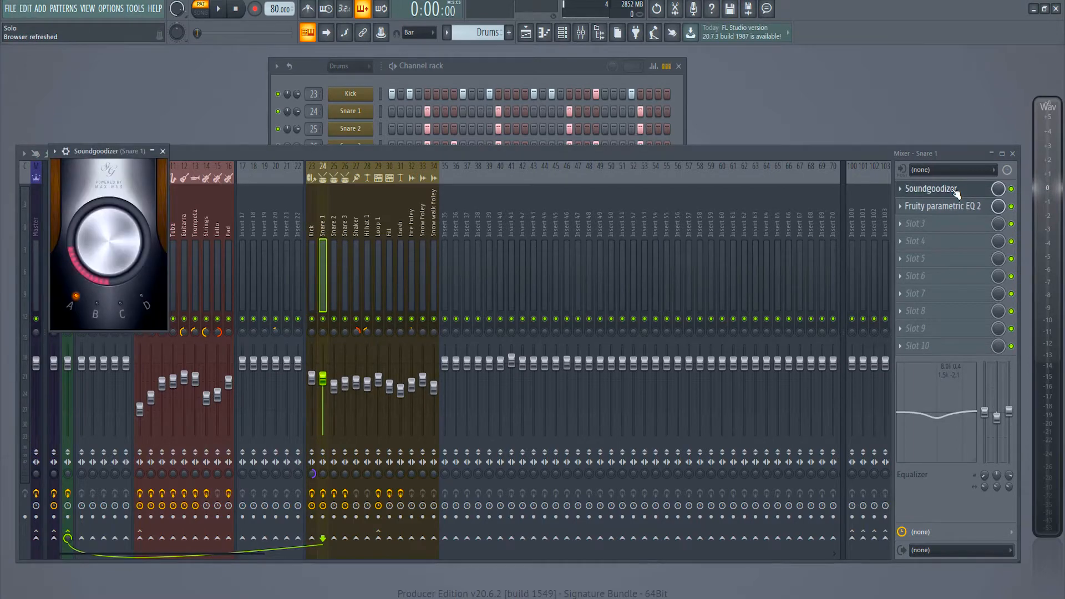
{"action": "left_click", "coordinate": [957, 190]}
{"action": "left_click", "coordinate": [965, 209]}
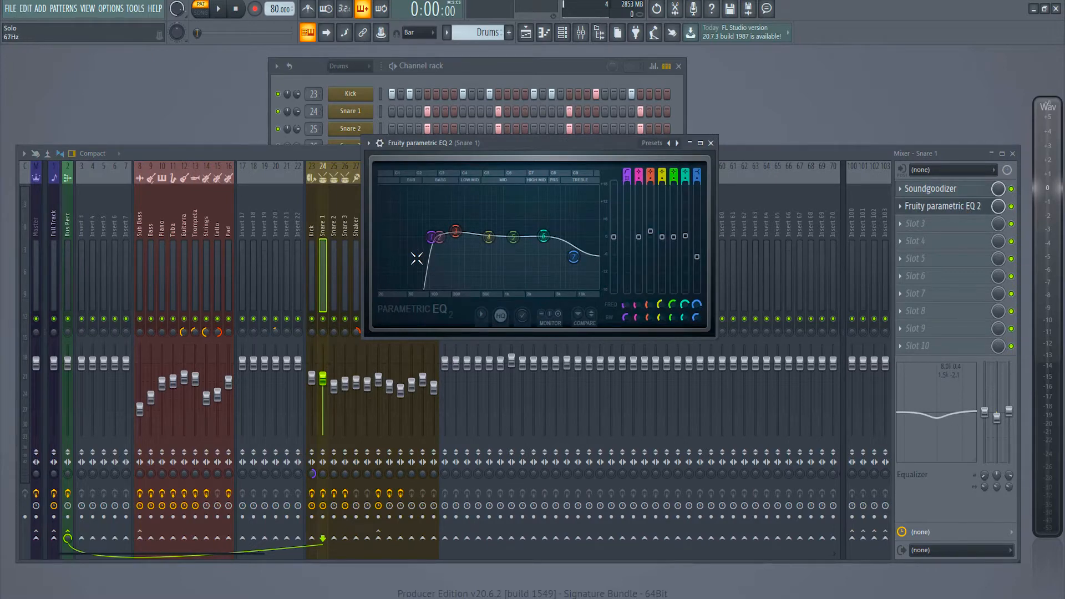
{"action": "left_click_drag", "start_coordinate": [434, 237], "coordinate": [437, 237]}
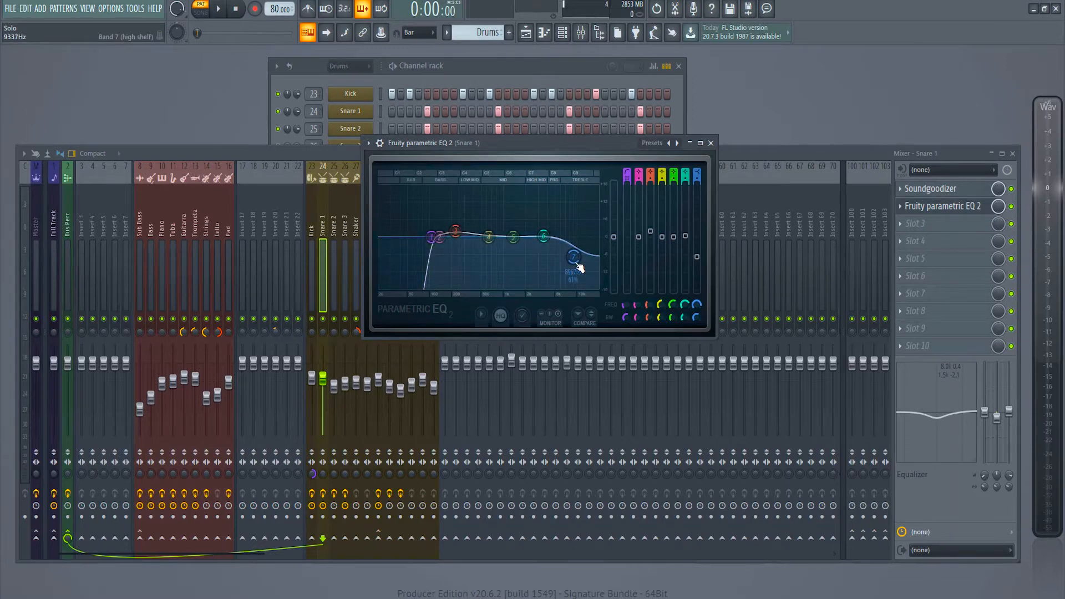
- Inspect the effects and built-in equalizer settings of the Snare 2, Snare 3, Shaker and Hi hat 1 mixer tracks
{"action": "left_click", "coordinate": [334, 224]}
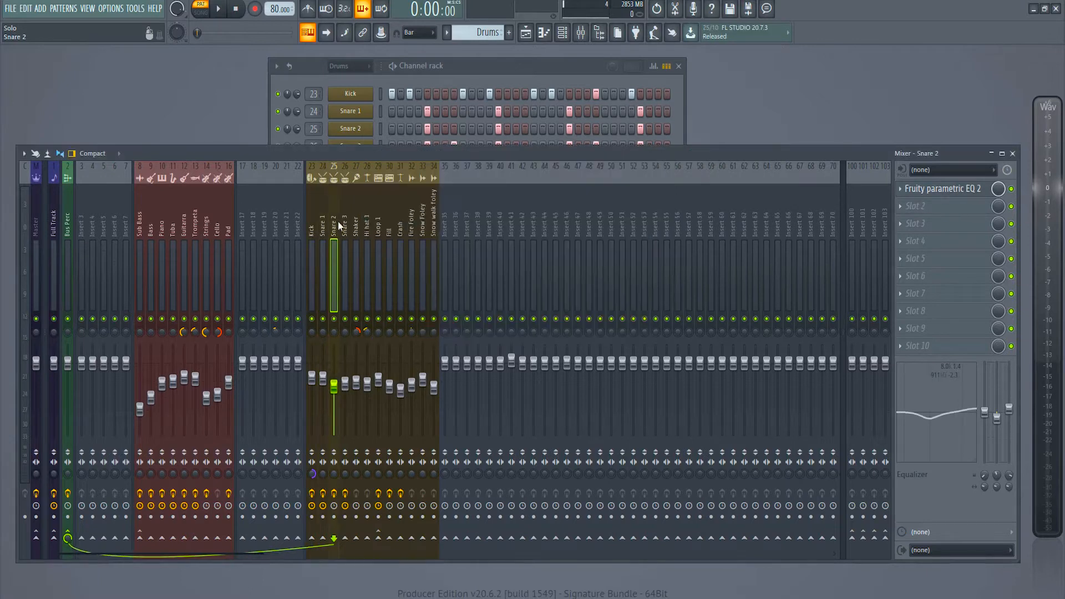
{"action": "left_click", "coordinate": [962, 189]}
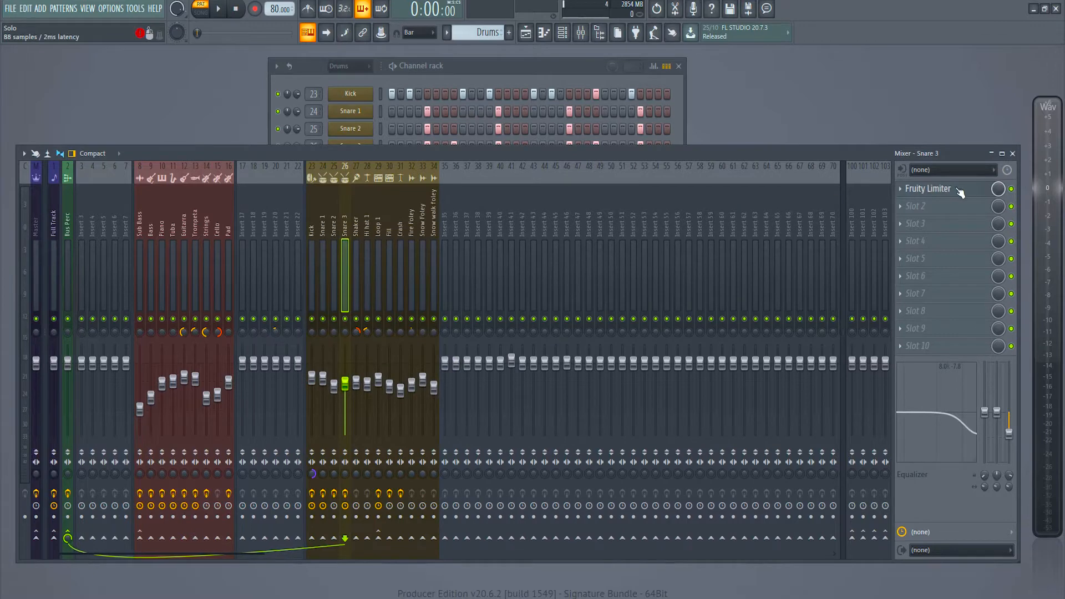
{"action": "left_click", "coordinate": [937, 189]}
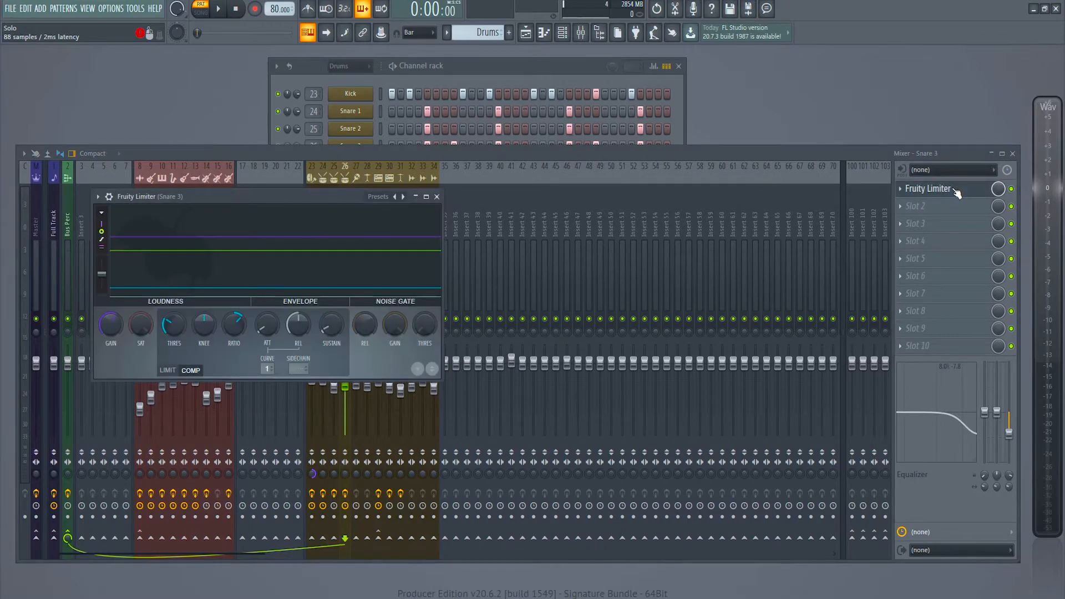
{"action": "left_click", "coordinate": [956, 191]}
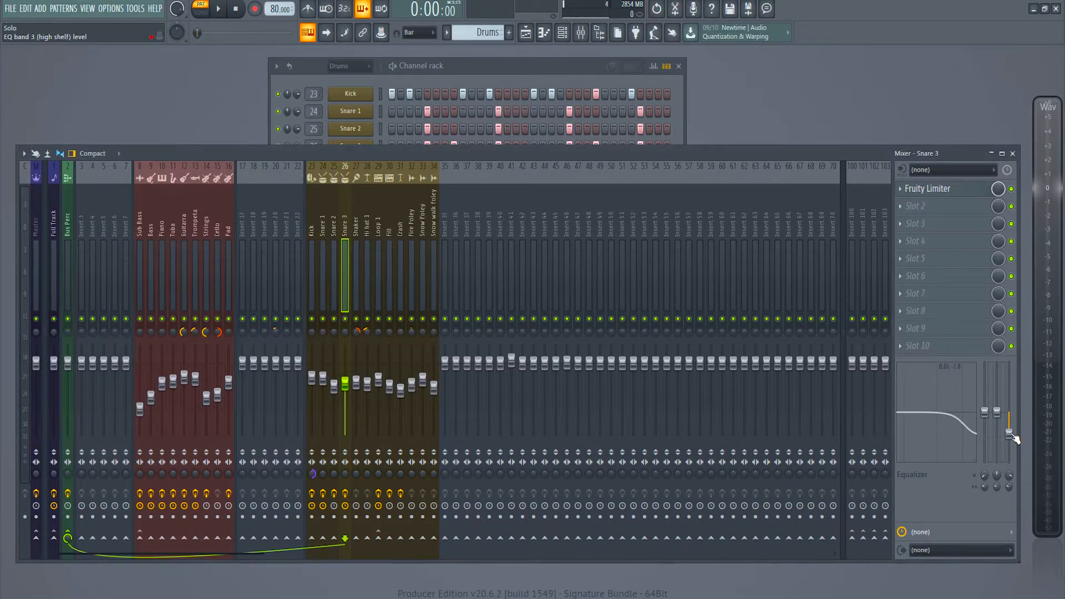
{"action": "left_click", "coordinate": [358, 221]}
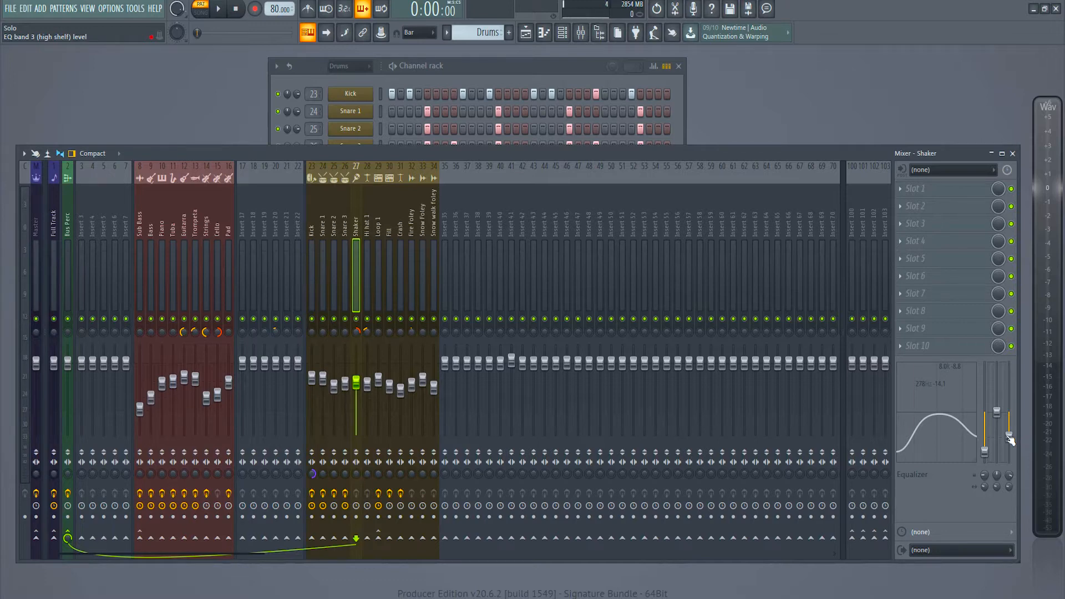
{"action": "left_click", "coordinate": [367, 207]}
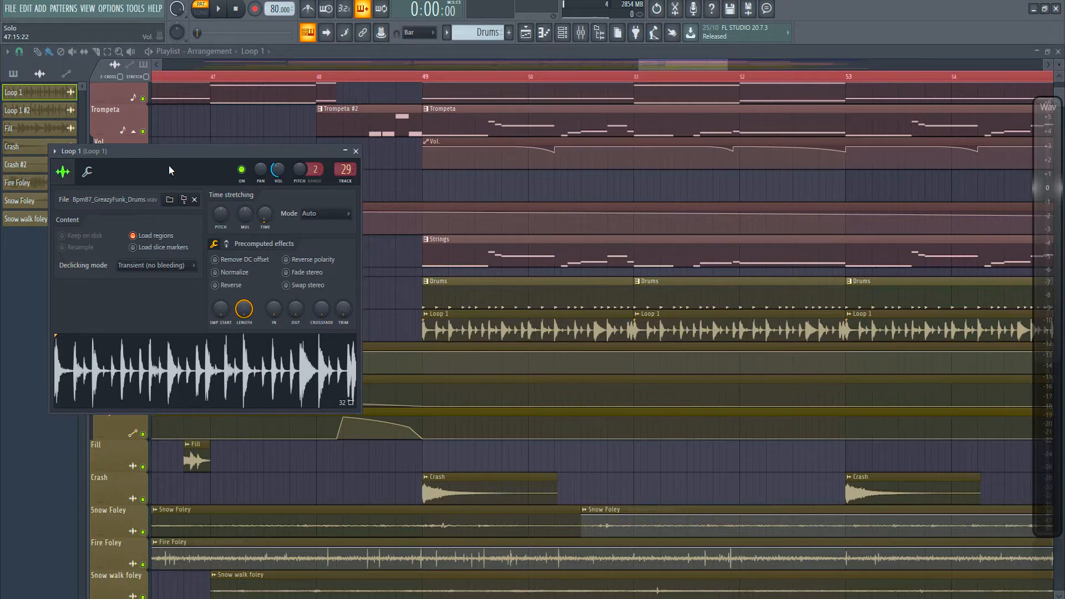
- Preview the Loop 1 sample and inspect the Fruity Limiter on its mixer track
{"action": "key", "text": "l"}
{"action": "key", "text": "space"}
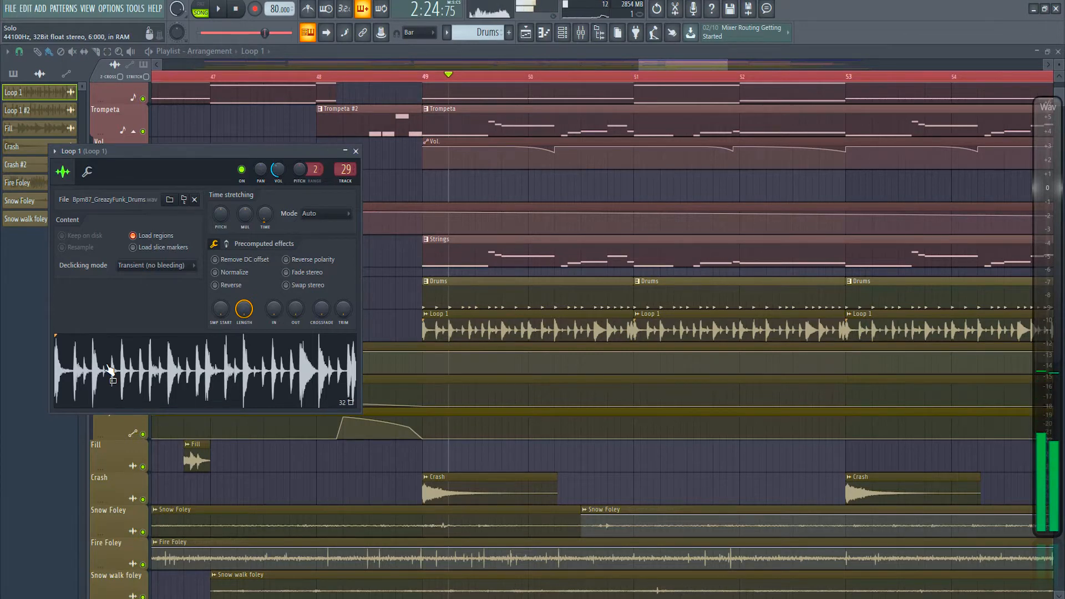
{"action": "left_click", "coordinate": [581, 34]}
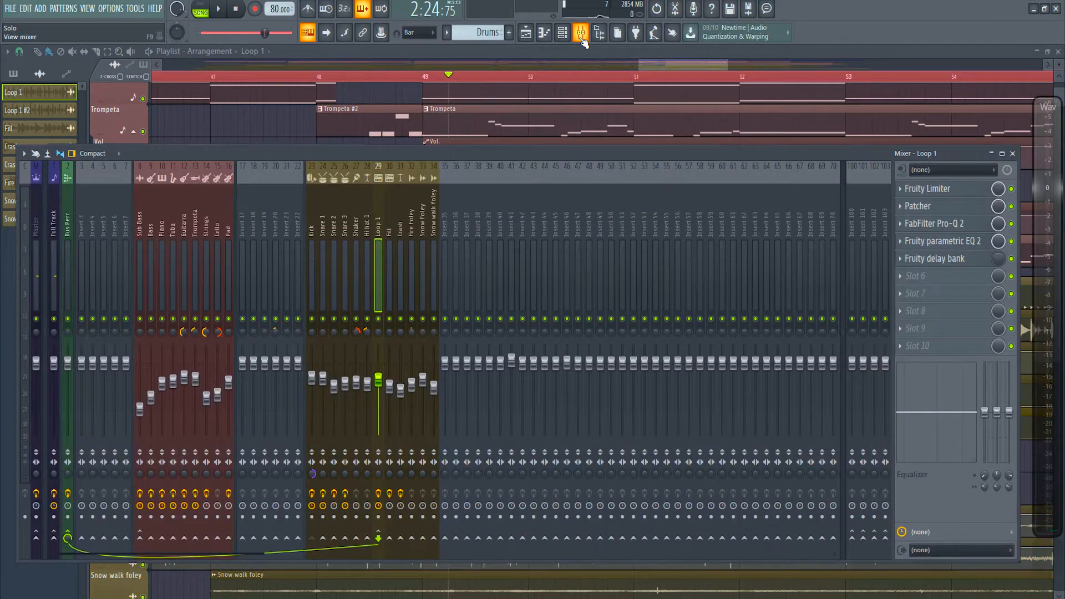
{"action": "left_click", "coordinate": [956, 190]}
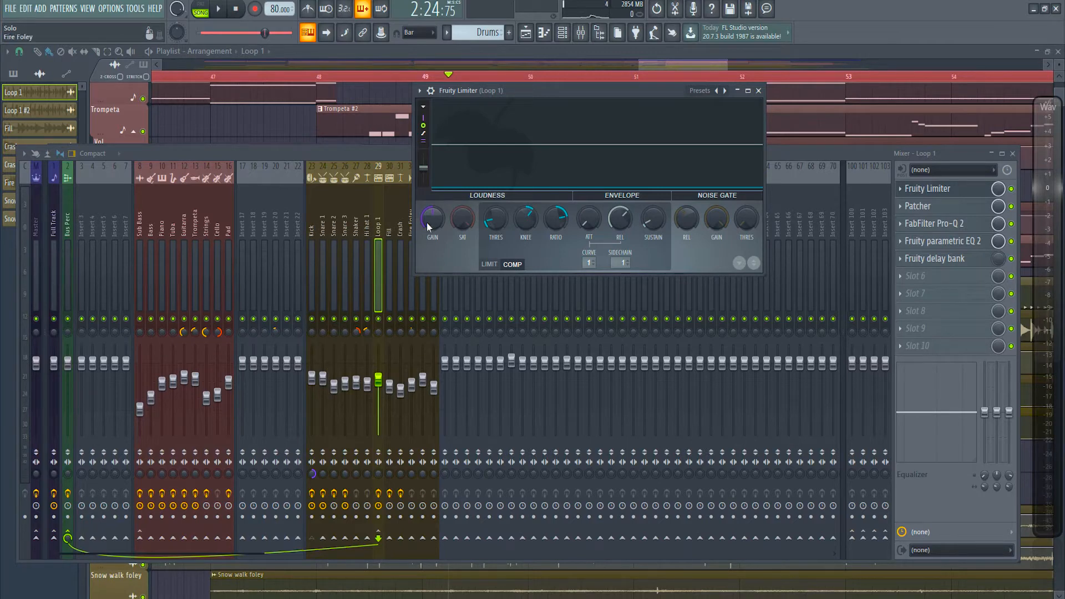
- Examine the Patcher chain on the Loop 1 mixer track, including the settings of its two Fruity Parametric EQ 2 modules
{"action": "left_click", "coordinate": [938, 206]}
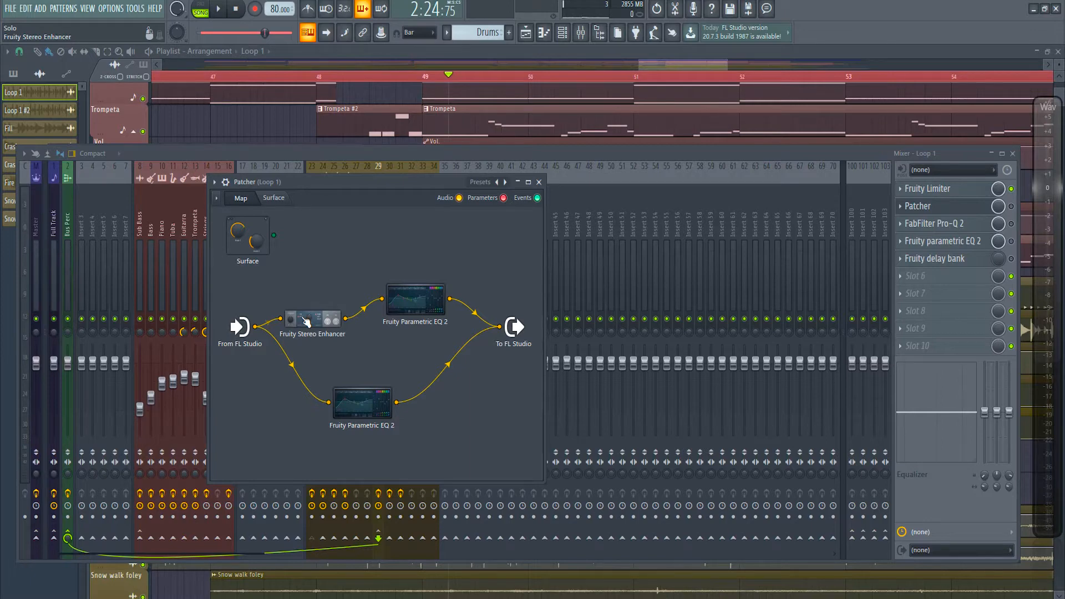
{"action": "left_click", "coordinate": [366, 408]}
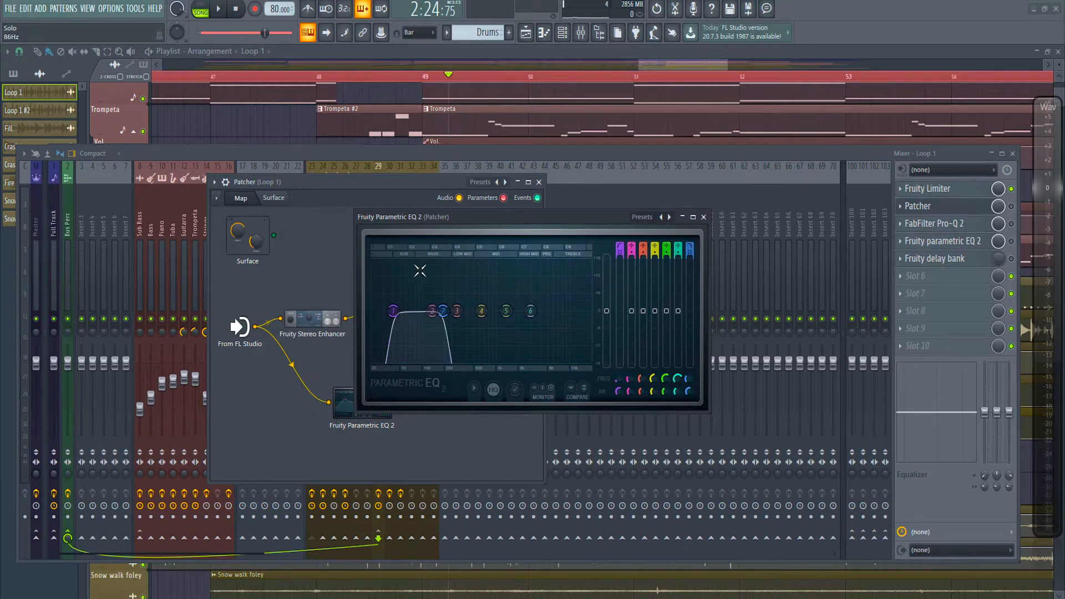
{"action": "left_click_drag", "start_coordinate": [447, 302], "coordinate": [448, 318]}
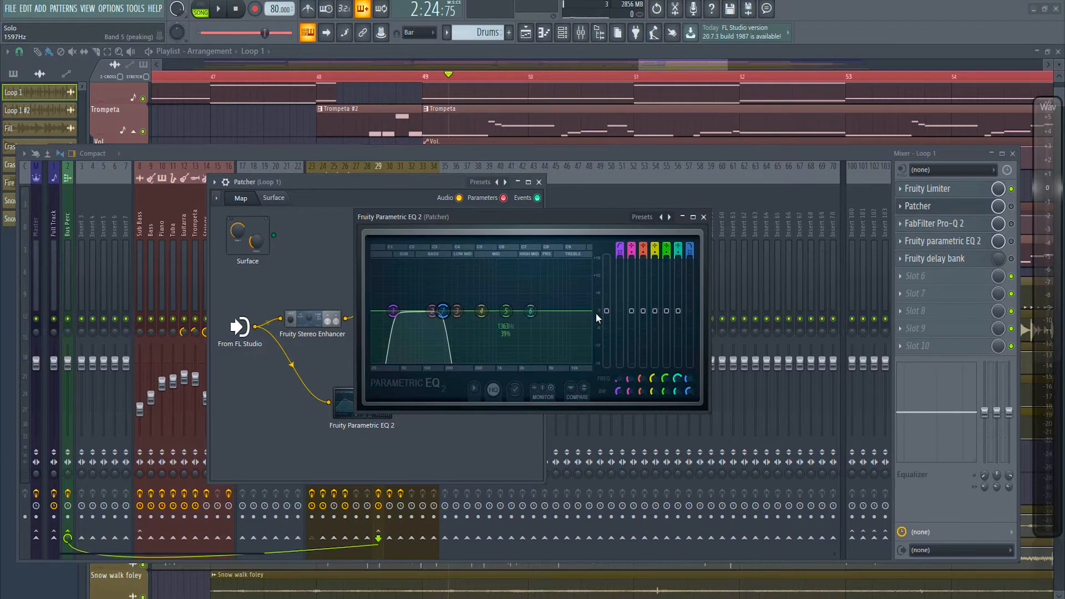
{"action": "left_click_drag", "start_coordinate": [395, 314], "coordinate": [405, 356]}
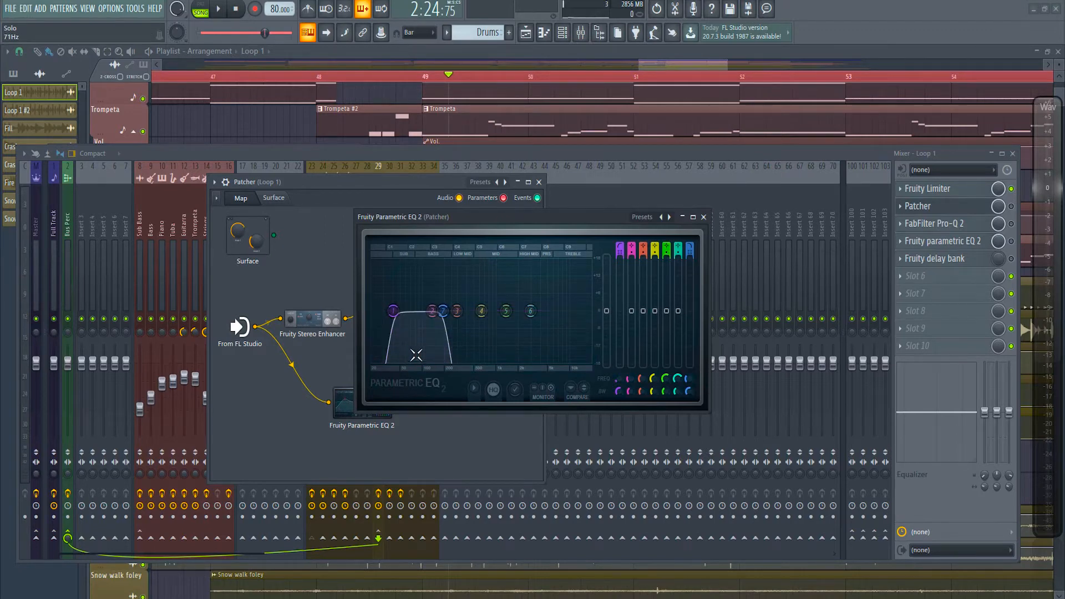
{"action": "left_click", "coordinate": [704, 217]}
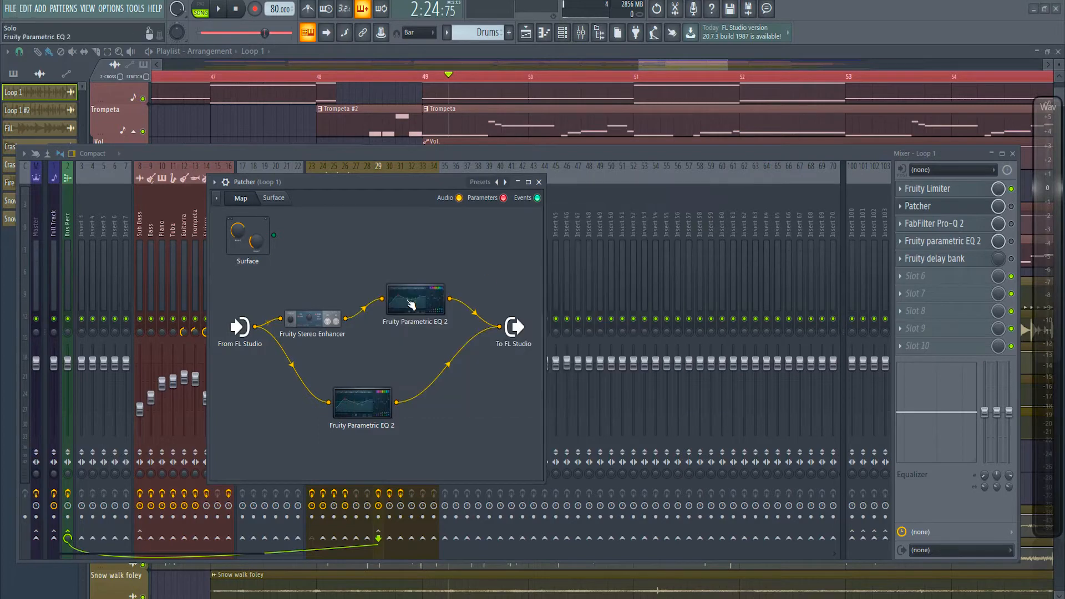
{"action": "left_click", "coordinate": [408, 304]}
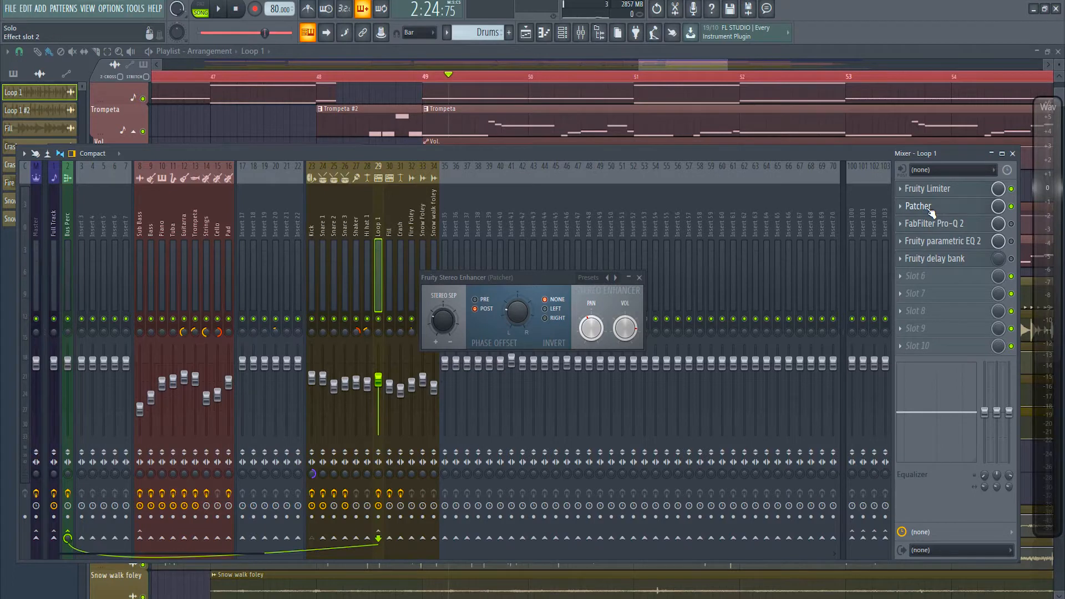
- Inspect the FabFilter Pro-Q 2, Fruity parametric EQ 2 and Fruity delay bank on the Loop 1 mixer track
{"action": "left_click", "coordinate": [954, 225]}
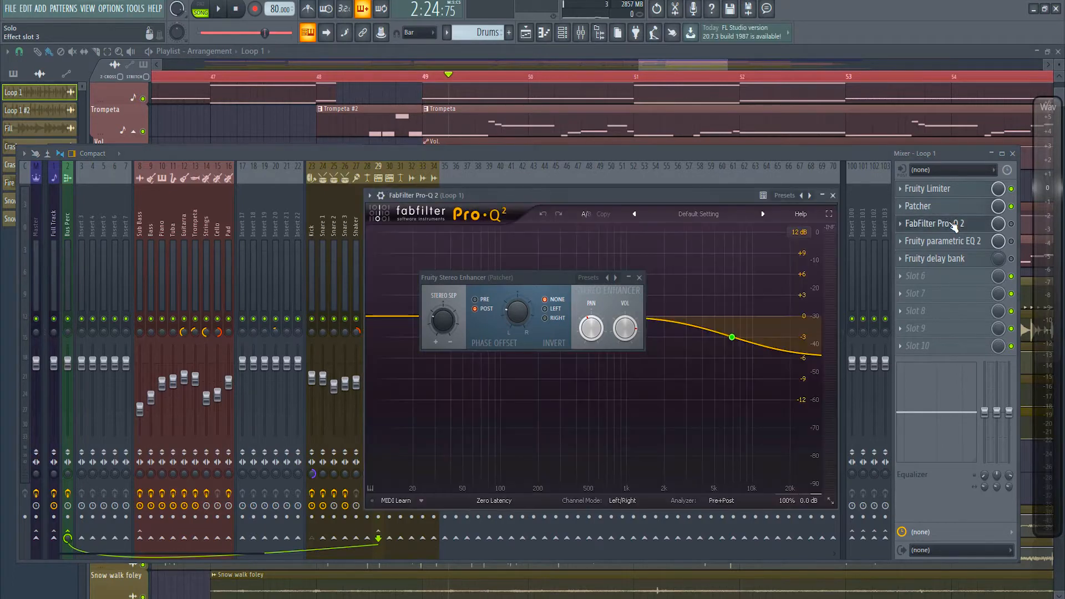
{"action": "left_click", "coordinate": [641, 277]}
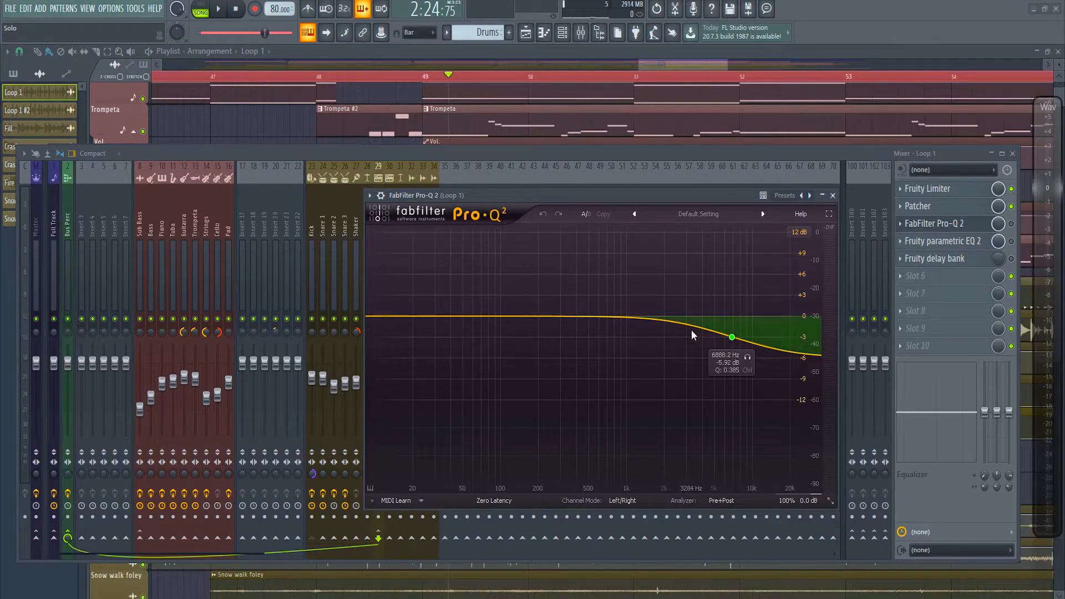
{"action": "left_click", "coordinate": [949, 241]}
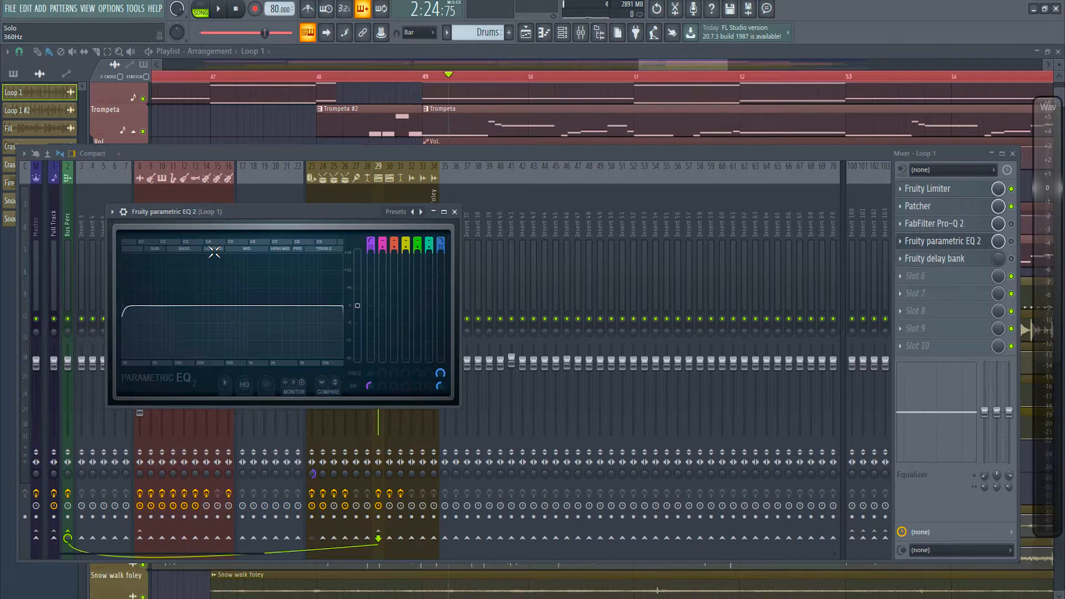
{"action": "left_click", "coordinate": [975, 259]}
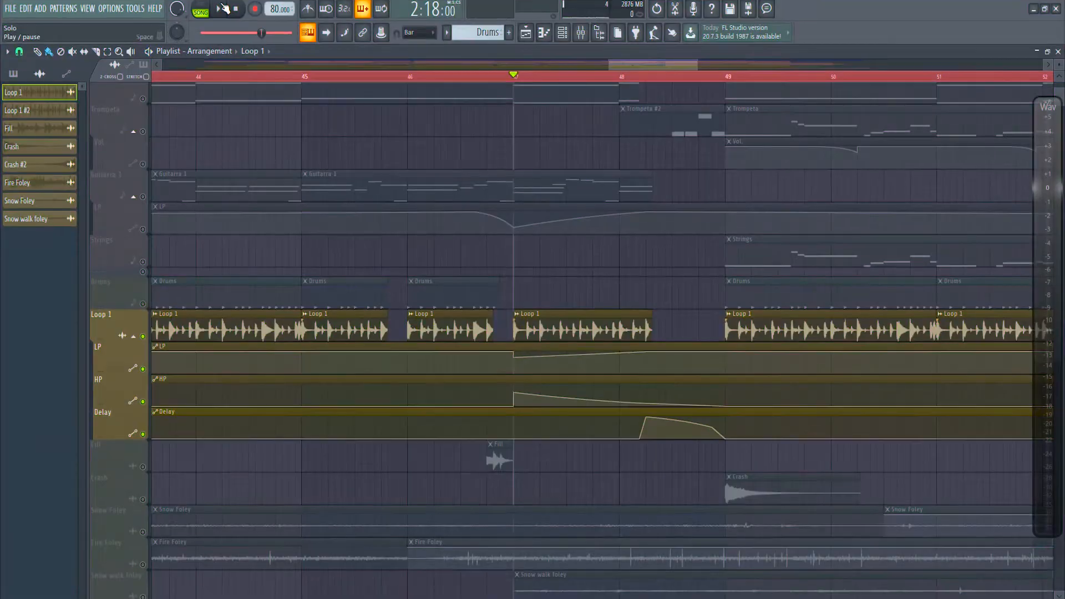
- Play Loop 1 with its LP, HP and Delay automation from bar 47, then stop playback
{"action": "left_click", "coordinate": [222, 8]}
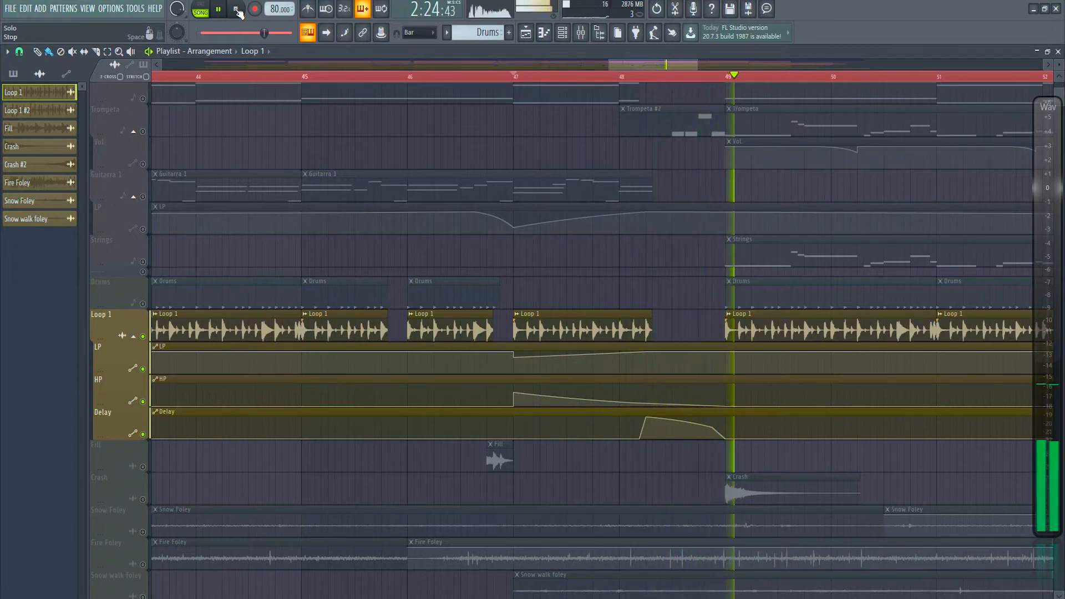
{"action": "left_click", "coordinate": [238, 12]}
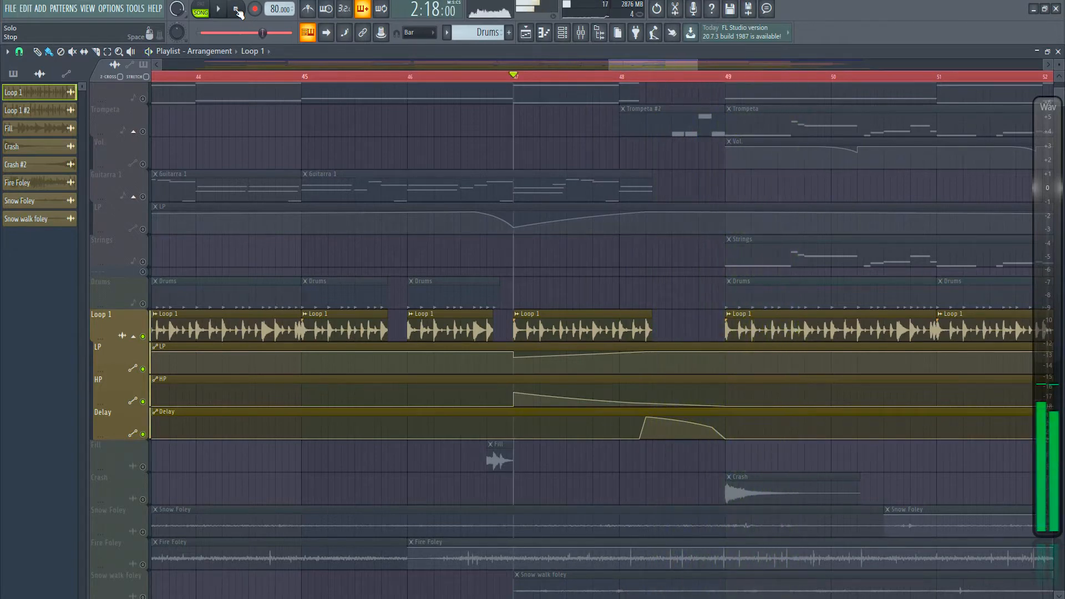
- Play the drums from bar 49 with the mixer and Loop 1's Fruity Limiter displayed, then stop playback
{"action": "key", "text": "F9"}
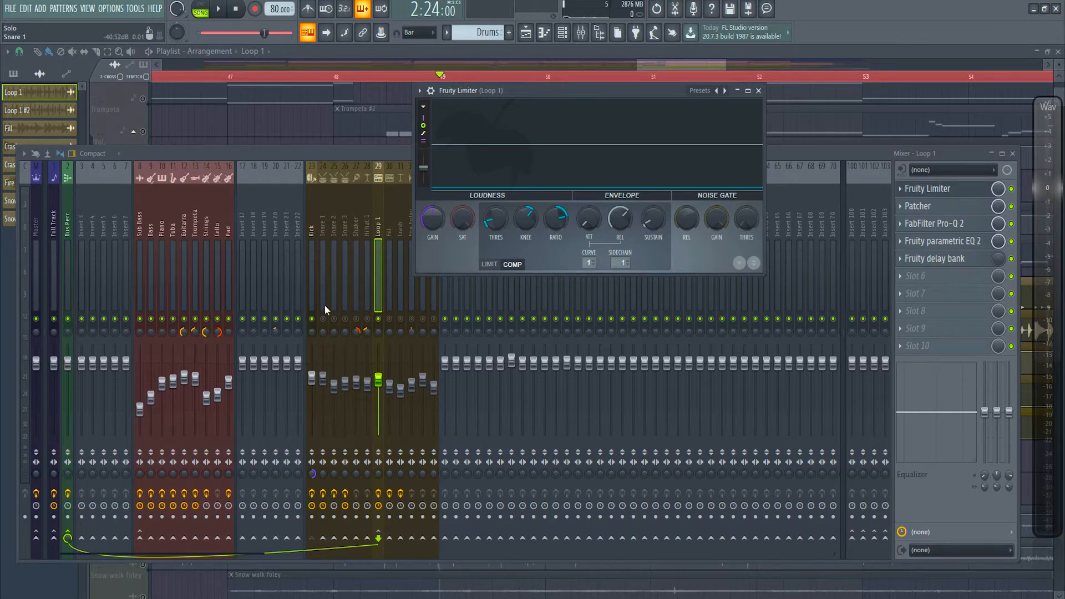
{"action": "left_click", "coordinate": [223, 10]}
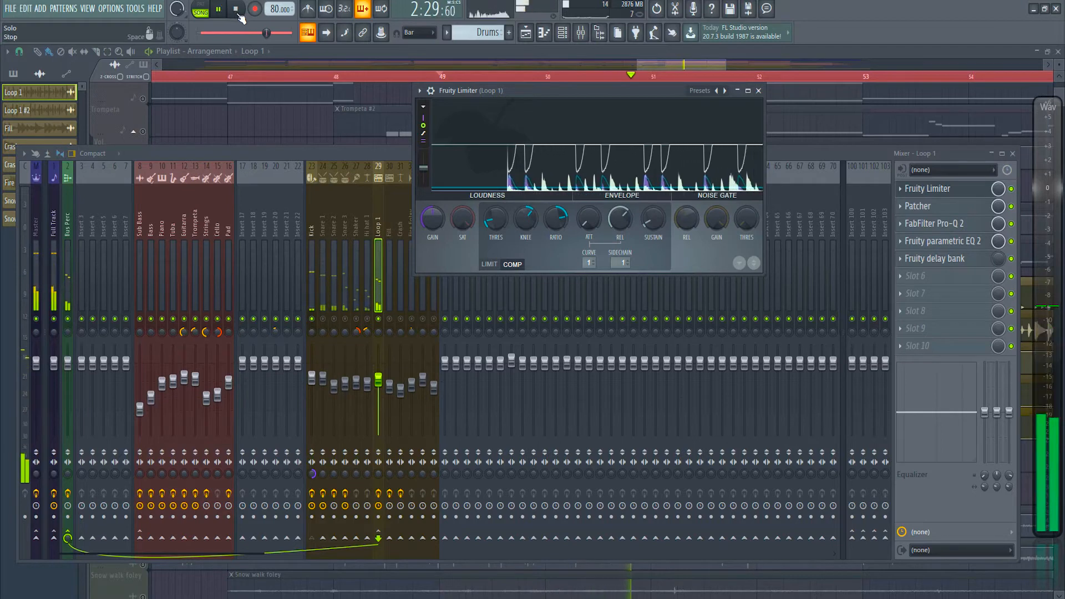
{"action": "left_click", "coordinate": [237, 12]}
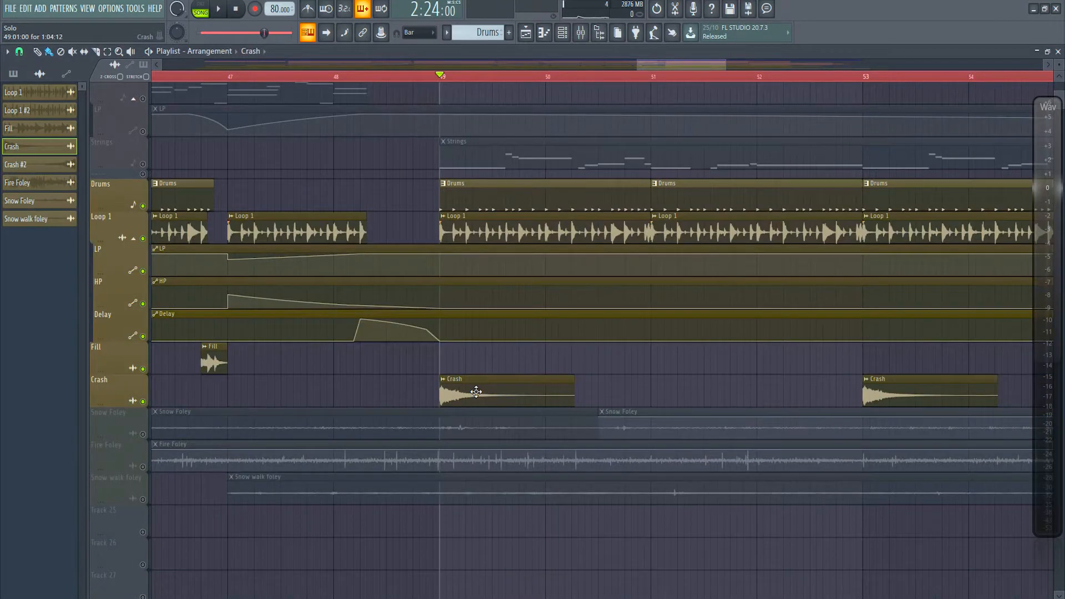
- Preview the Crash sample and inspect the Fruity Delay 3 and Fruity parametric EQ 2 on its mixer track
{"action": "double_click", "coordinate": [476, 392]}
{"action": "left_click", "coordinate": [215, 357]}
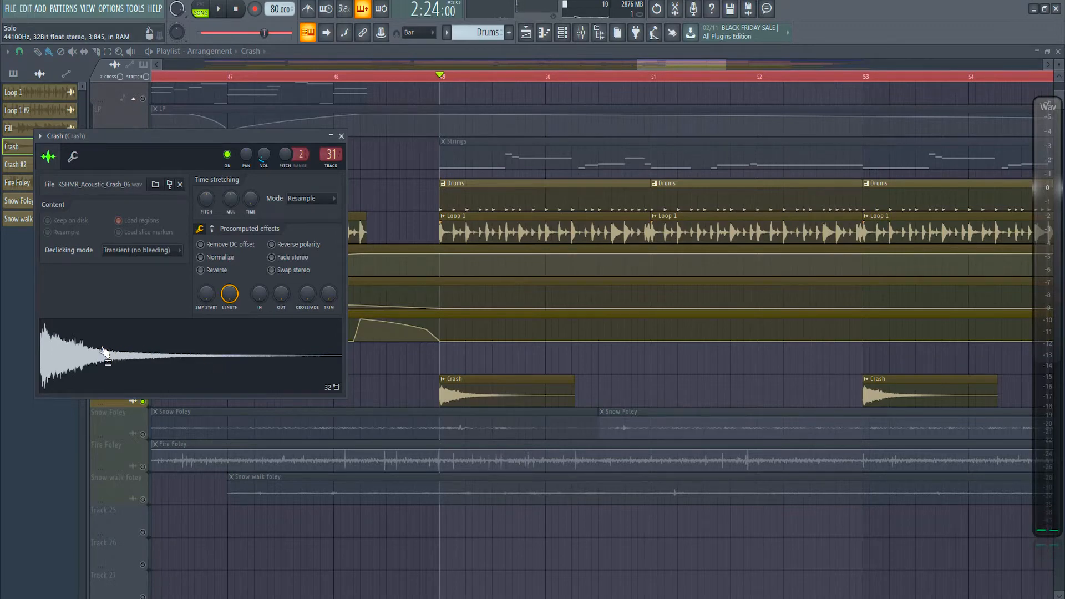
{"action": "left_click", "coordinate": [581, 32]}
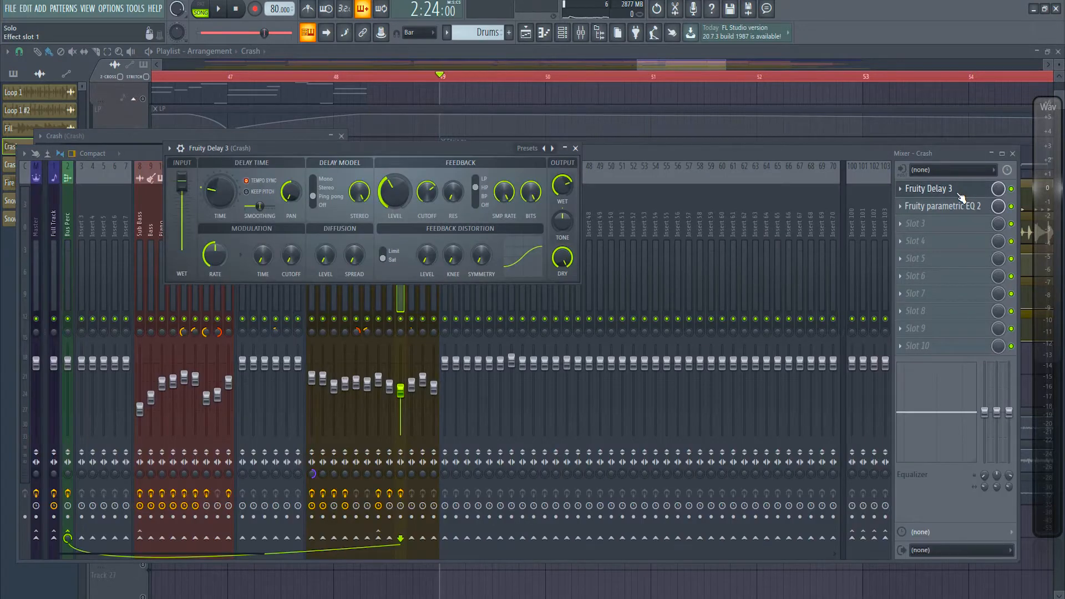
{"action": "left_click", "coordinate": [959, 191]}
{"action": "left_click", "coordinate": [954, 207]}
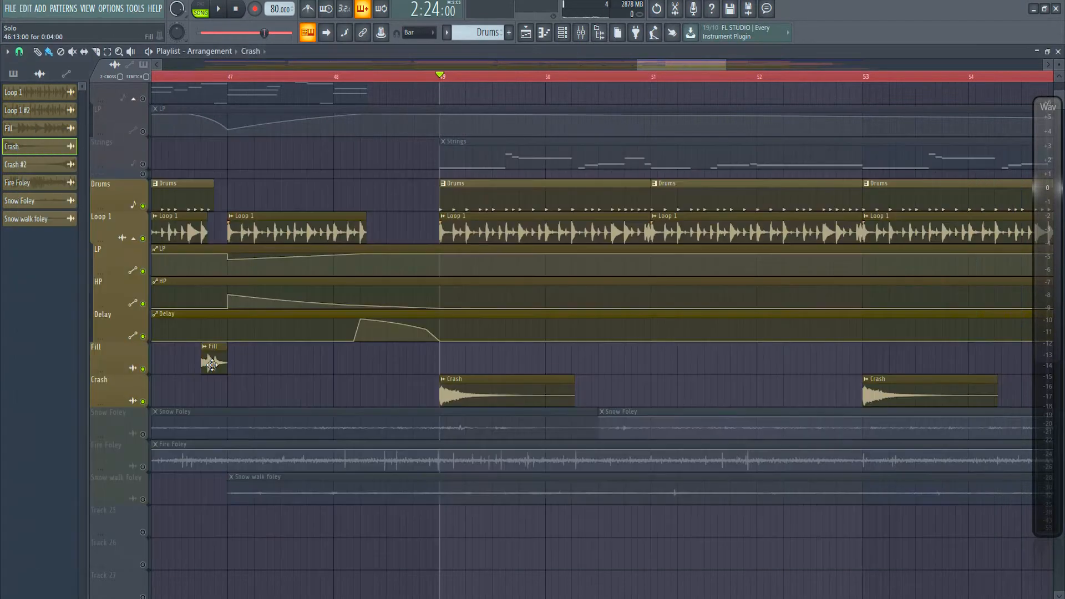
- Preview the Fill sample and inspect the Fruity parametric EQ 2 on its mixer track
{"action": "double_click", "coordinate": [212, 363]}
{"action": "left_click", "coordinate": [283, 411]}
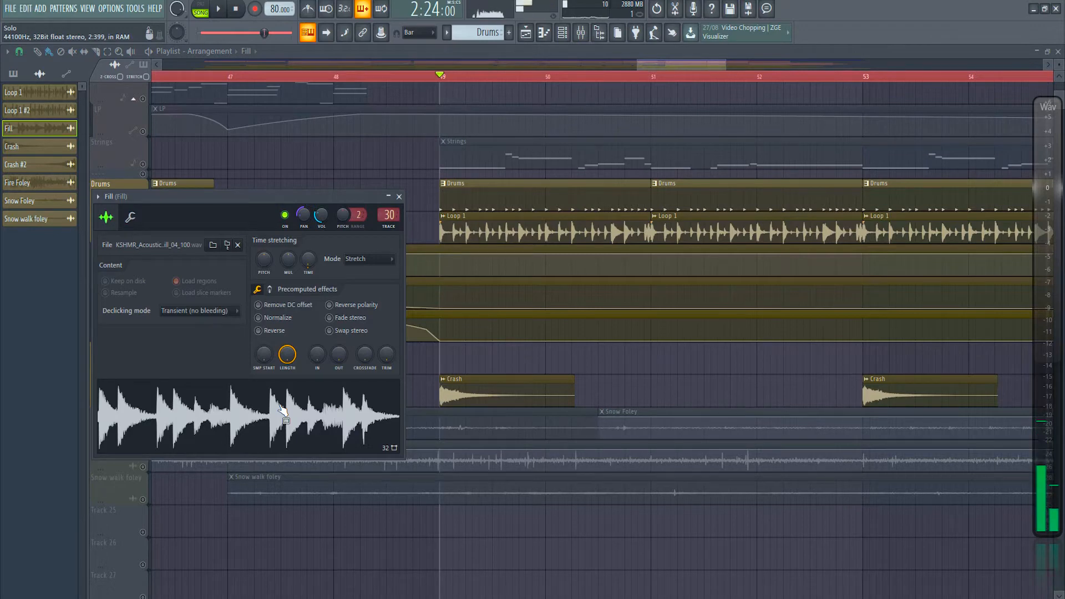
{"action": "key", "text": "F9"}
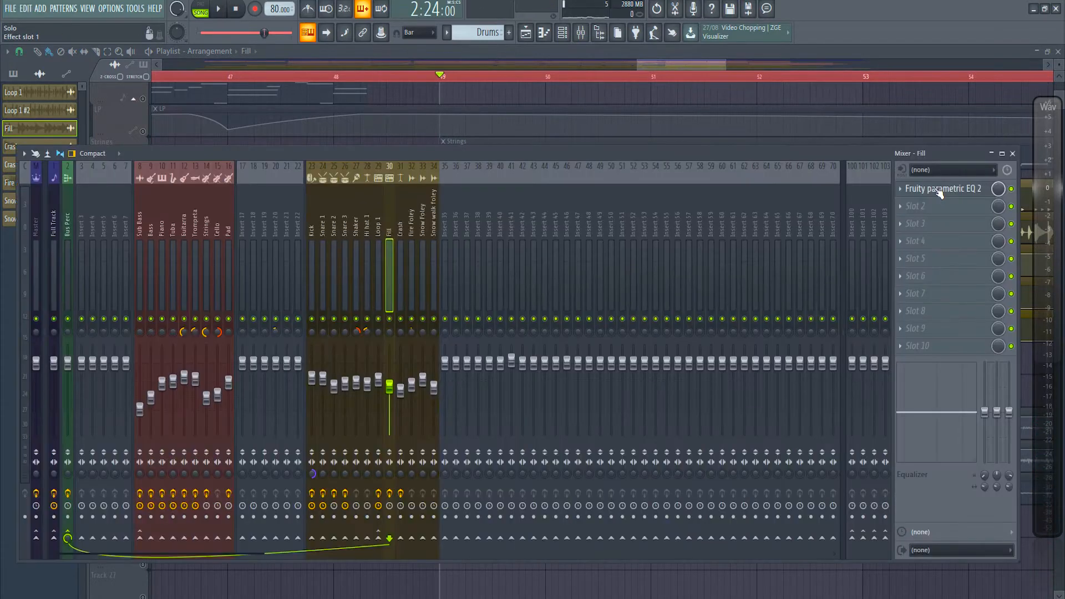
{"action": "left_click", "coordinate": [939, 190]}
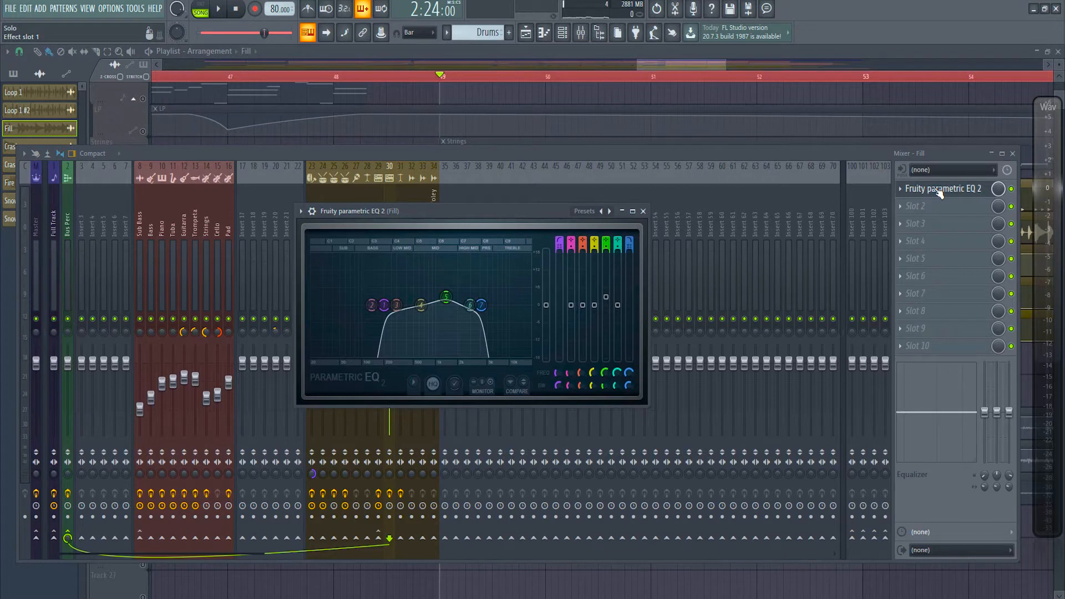
{"action": "key", "text": "F9"}
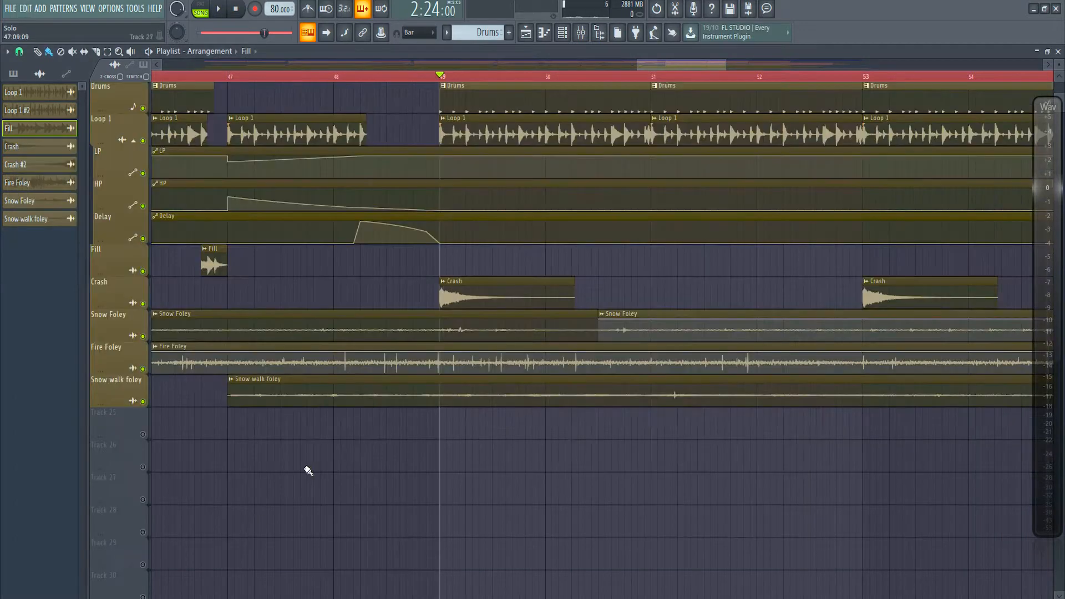
- Preview the Snow Foley and Fire Foley samples and open the Snow walk foley clip's sample settings
{"action": "double_click", "coordinate": [359, 326]}
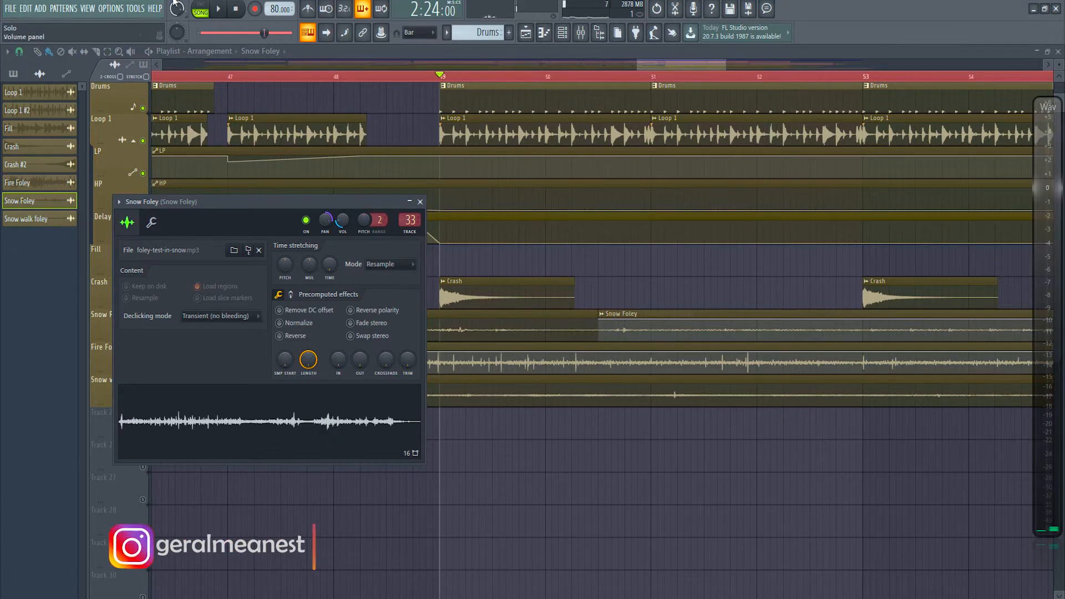
{"action": "left_click", "coordinate": [237, 10]}
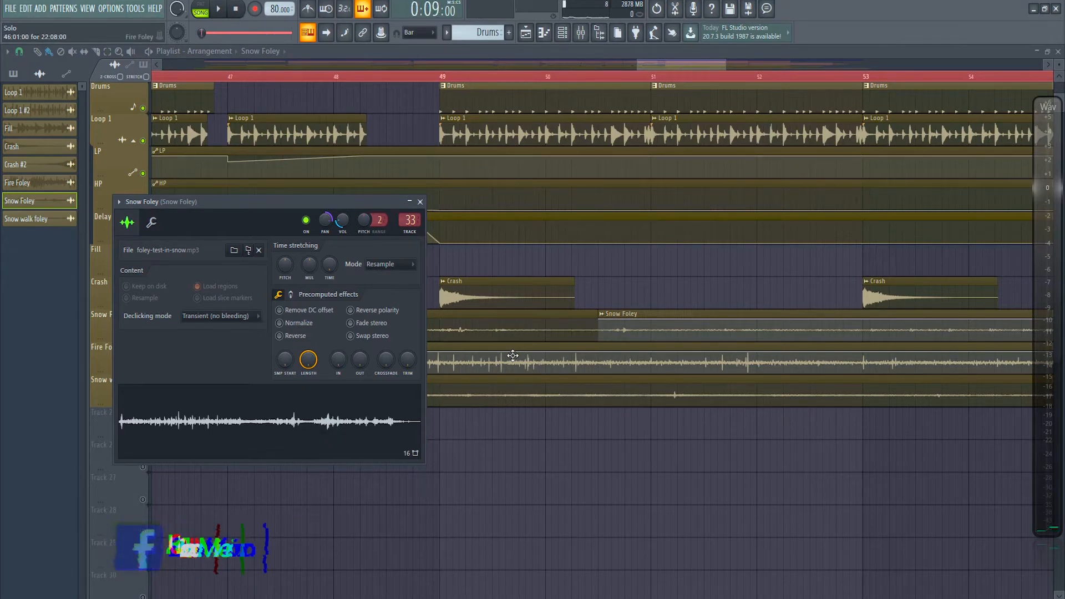
{"action": "left_click", "coordinate": [495, 357]}
{"action": "double_click", "coordinate": [495, 357]}
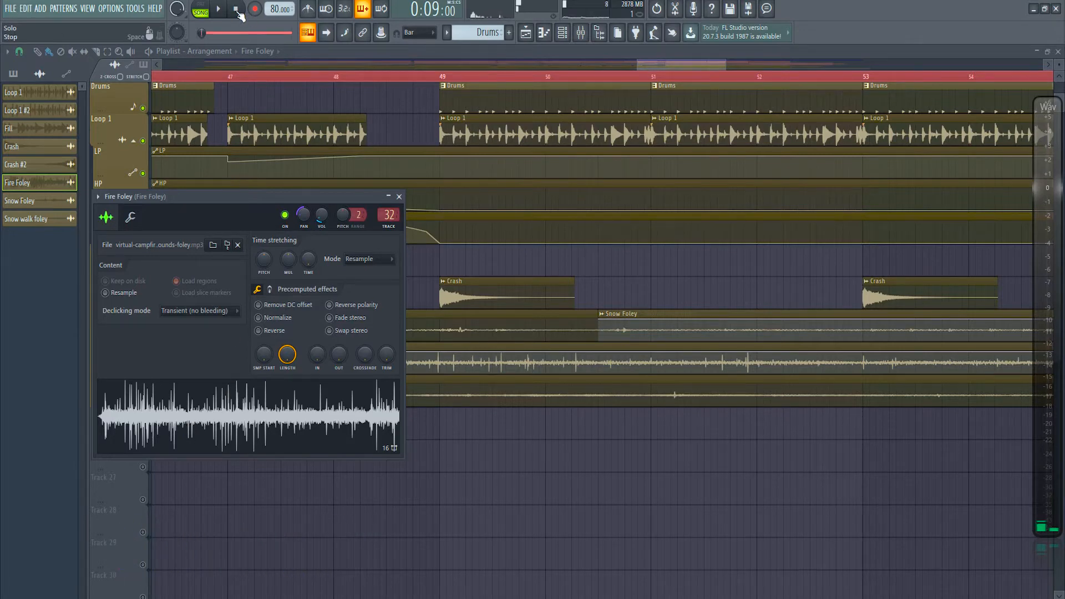
{"action": "double_click", "coordinate": [330, 391]}
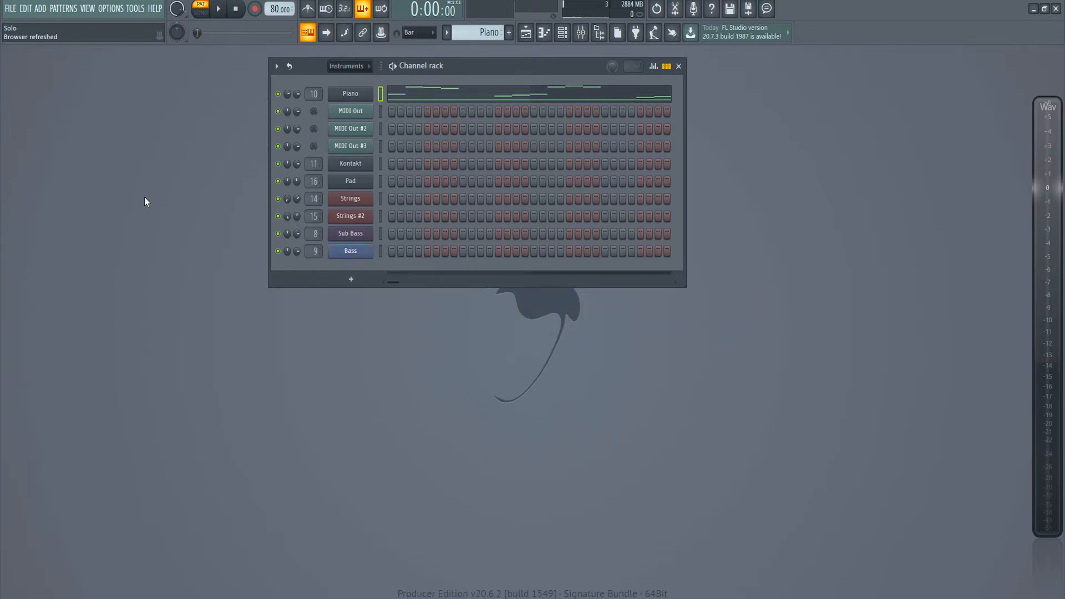
- Audition the Piano, MIDI Out and MIDI Out #2 instruments in the channel rack by playing single notes
{"action": "key", "text": "z"}
{"action": "key", "text": "z"}
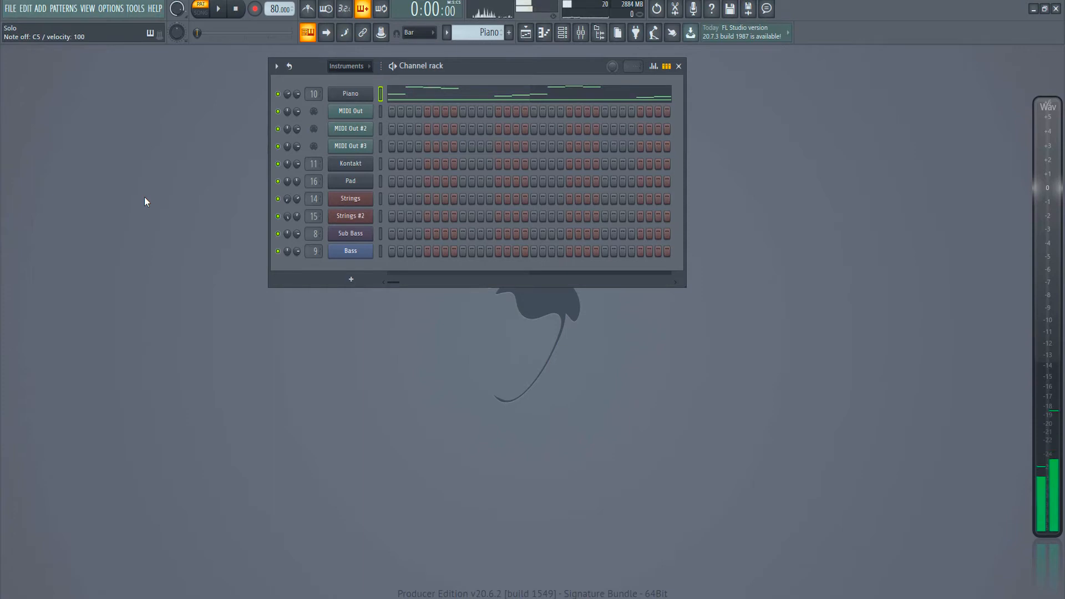
{"action": "key", "text": "Right"}
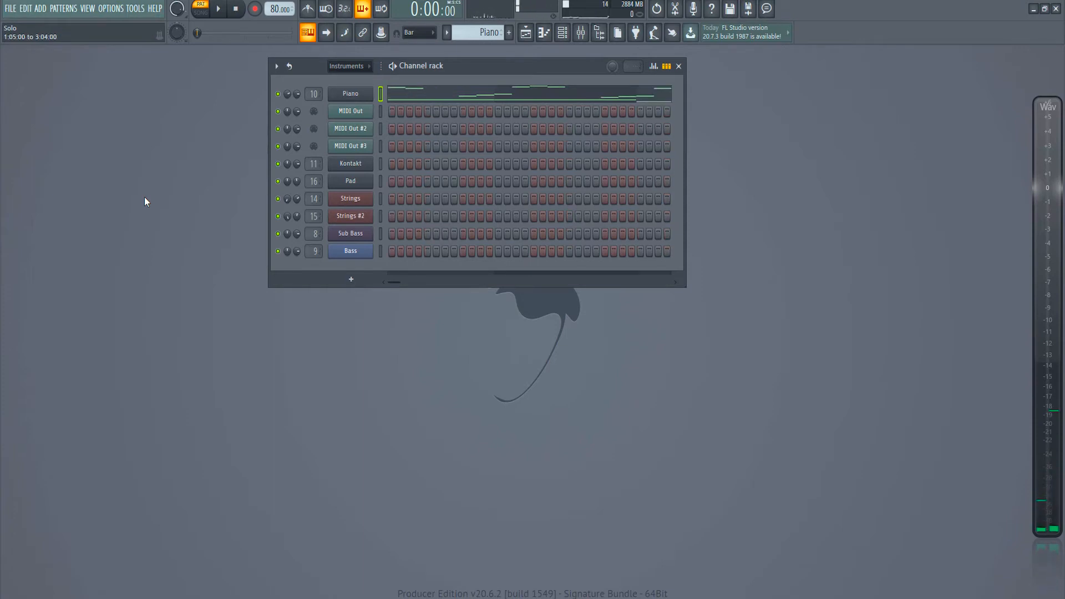
{"action": "key", "text": "Left"}
{"action": "key", "text": "Down"}
{"action": "key", "text": "z"}
{"action": "key", "text": "c"}
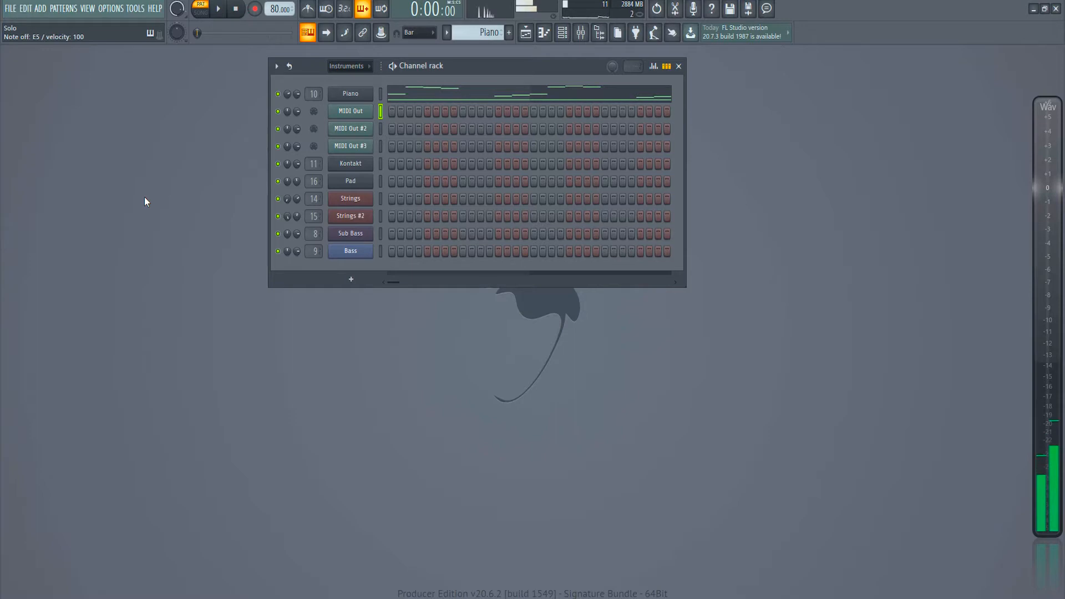
{"action": "key", "text": "Down"}
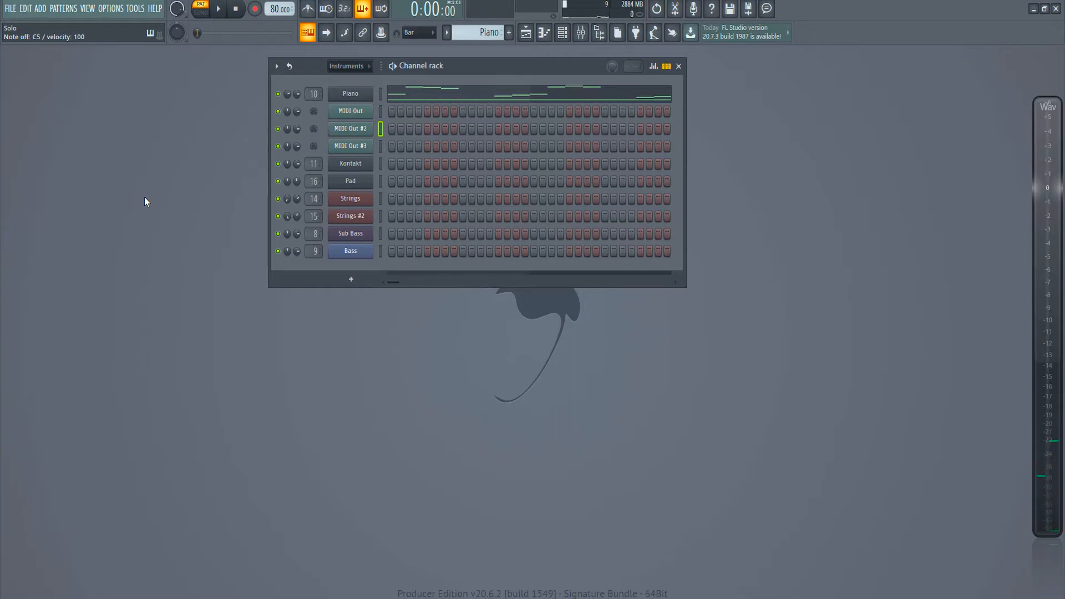
{"action": "key", "text": "c"}
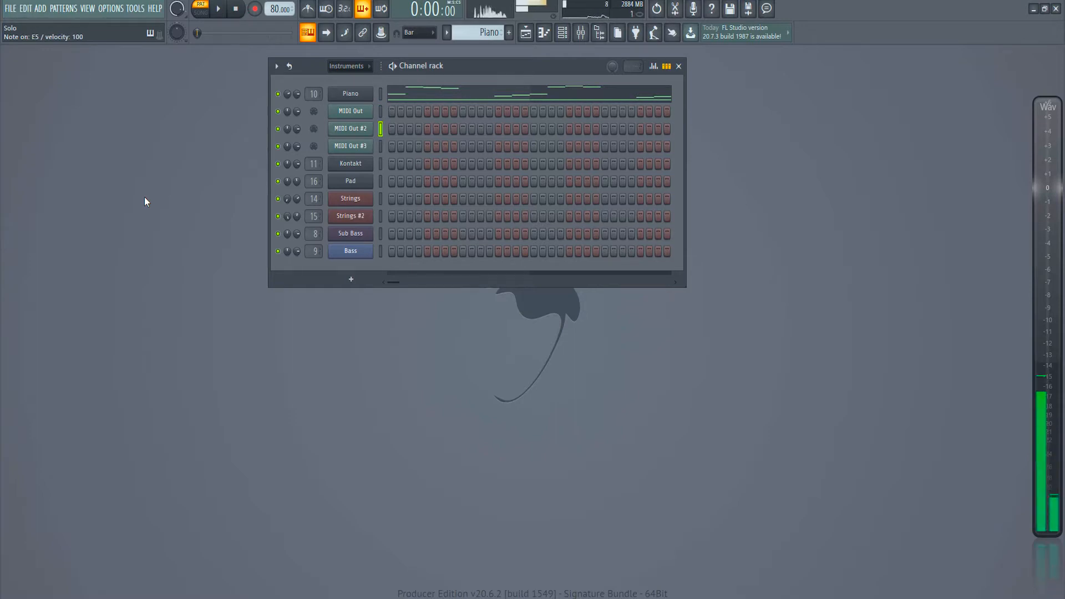
{"action": "key", "text": "c"}
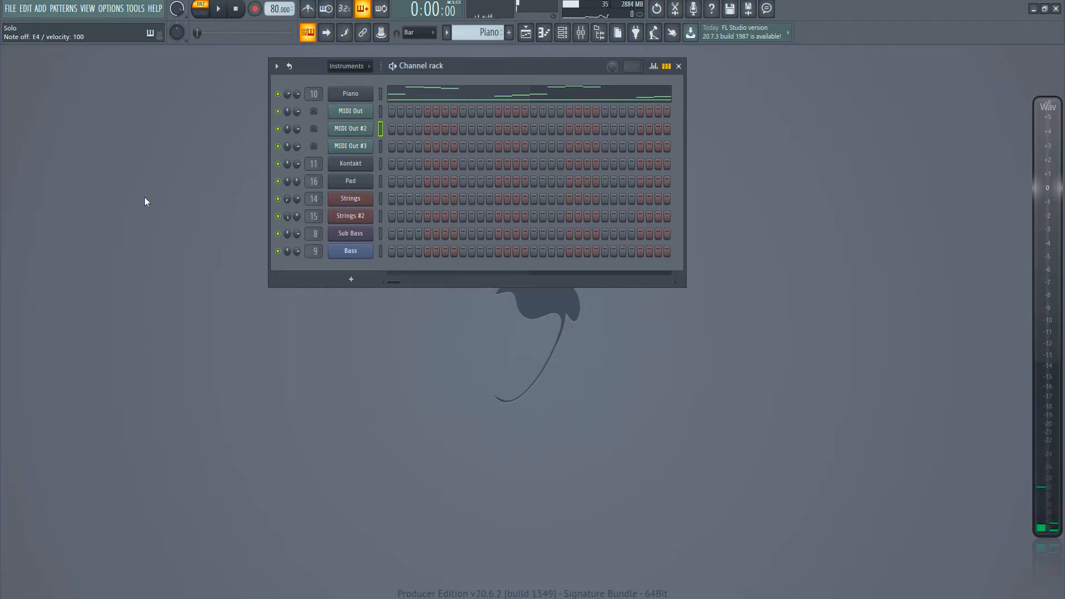
- Go through the remaining channels down to Sub Bass and Bass, and inspect the Bass channel's BooBass instrument
{"action": "key", "text": "Down"}
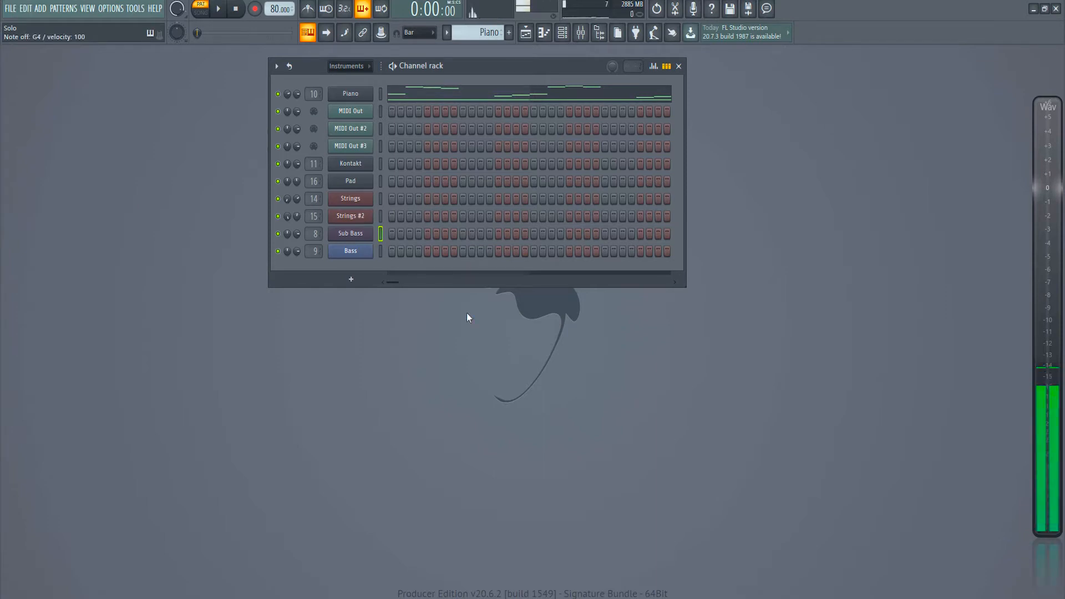
{"action": "key", "text": "Down"}
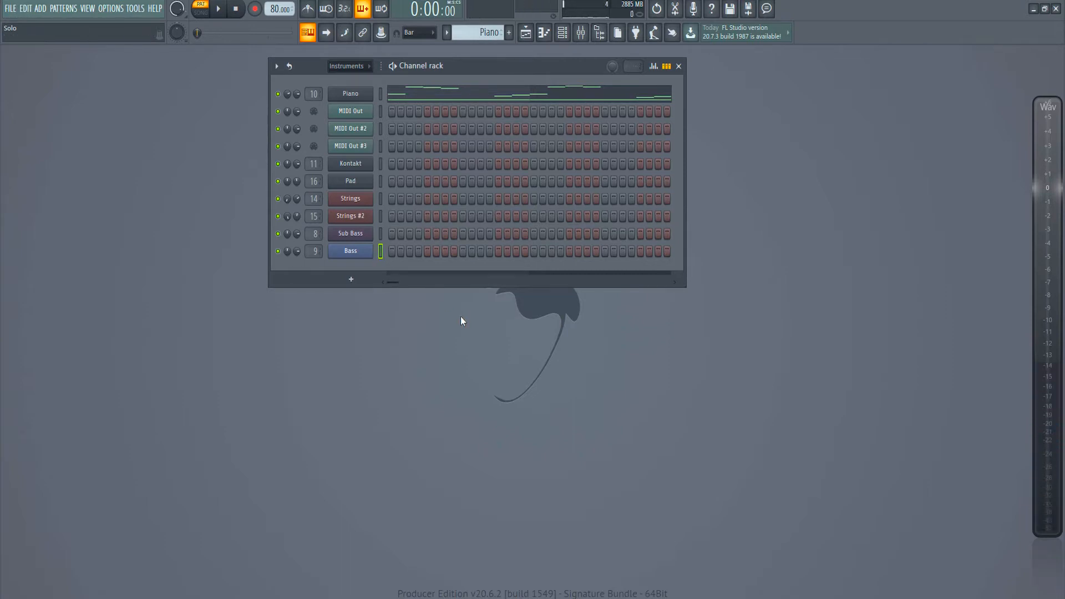
{"action": "left_click", "coordinate": [352, 251]}
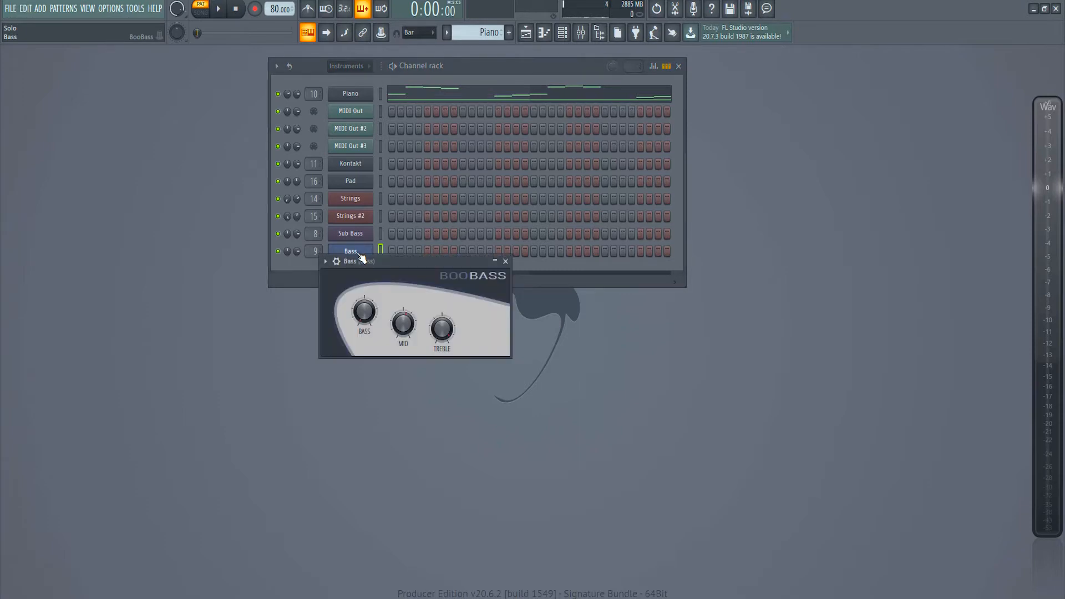
{"action": "left_click", "coordinate": [361, 256]}
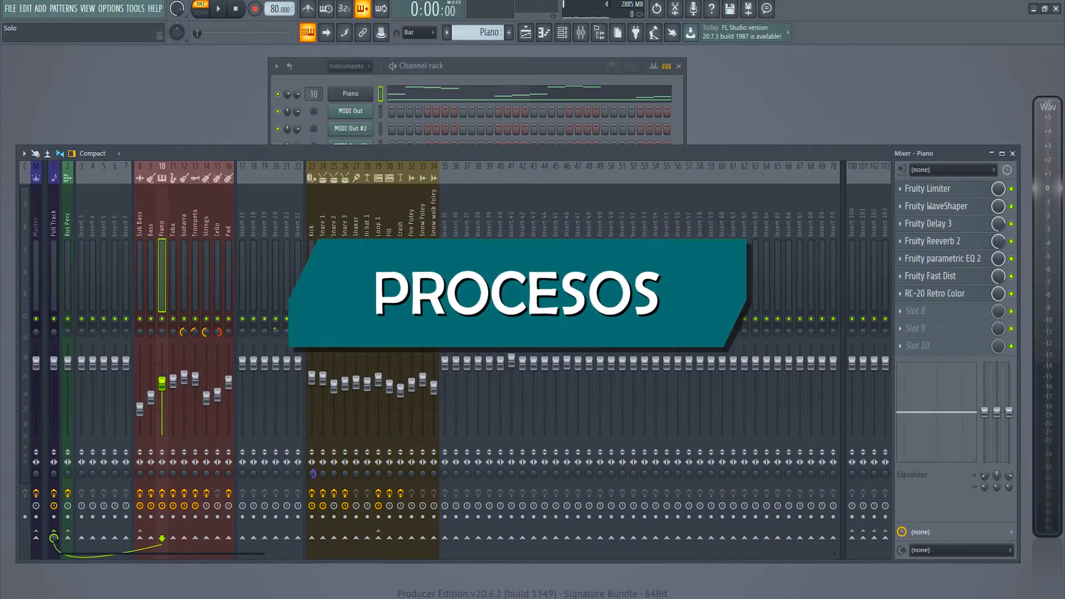
- Inspect the Fruity Limiter, Fruity WaveShaper, Fruity Delay 3 and Fruity Reeverb 2 on the Piano mixer track
{"action": "left_click", "coordinate": [930, 191]}
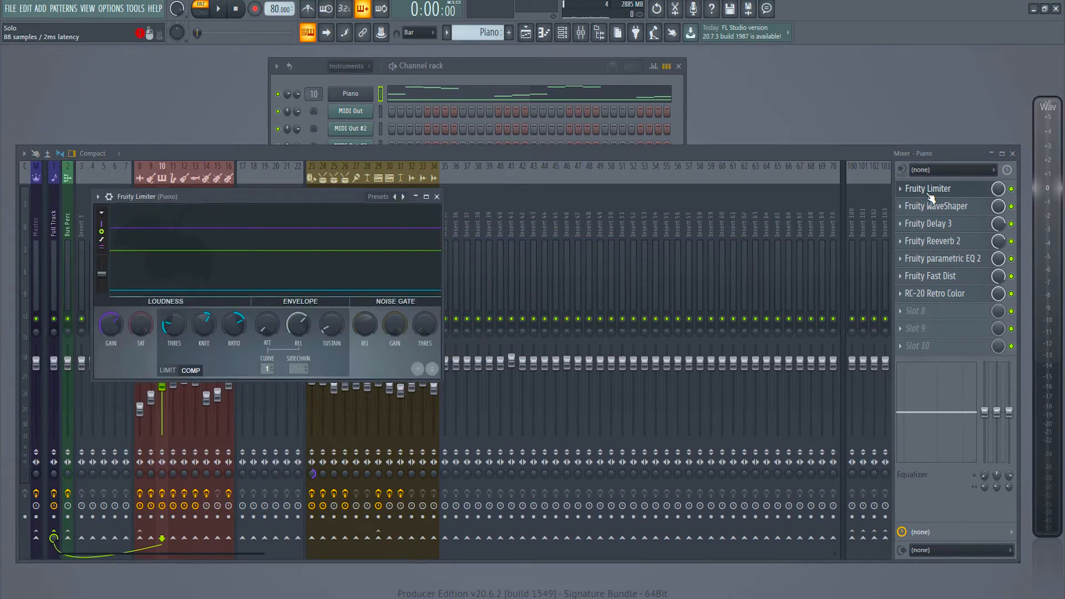
{"action": "left_click", "coordinate": [943, 207]}
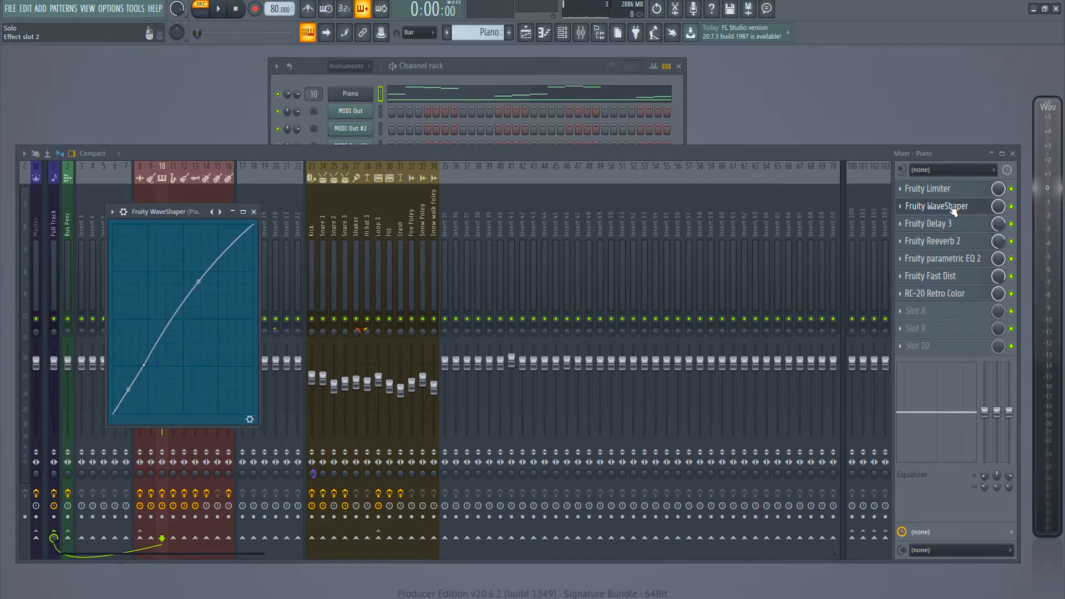
{"action": "left_click", "coordinate": [972, 225]}
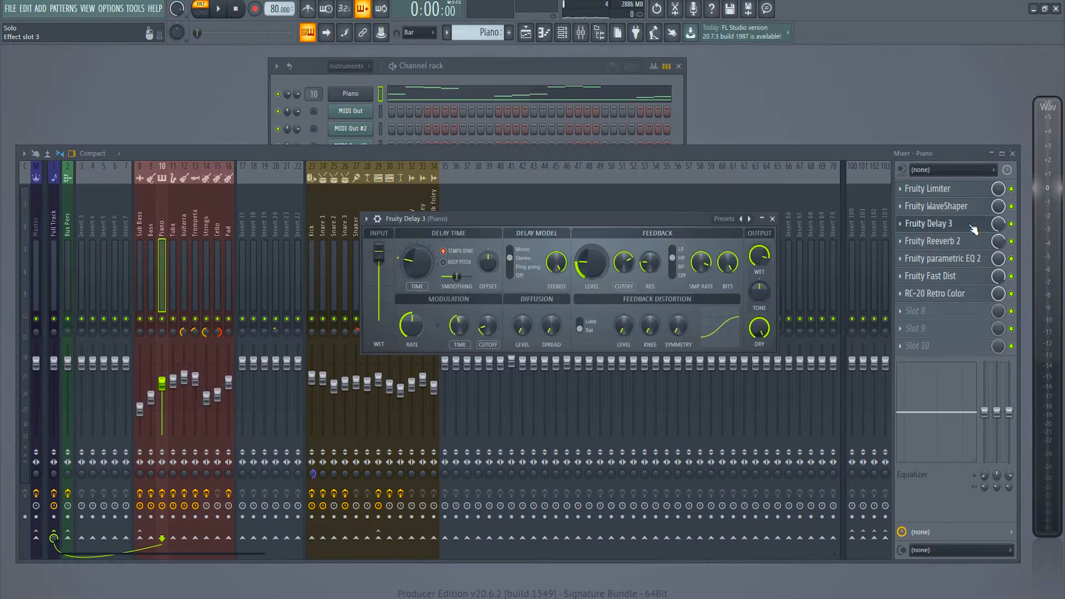
{"action": "left_click", "coordinate": [955, 243]}
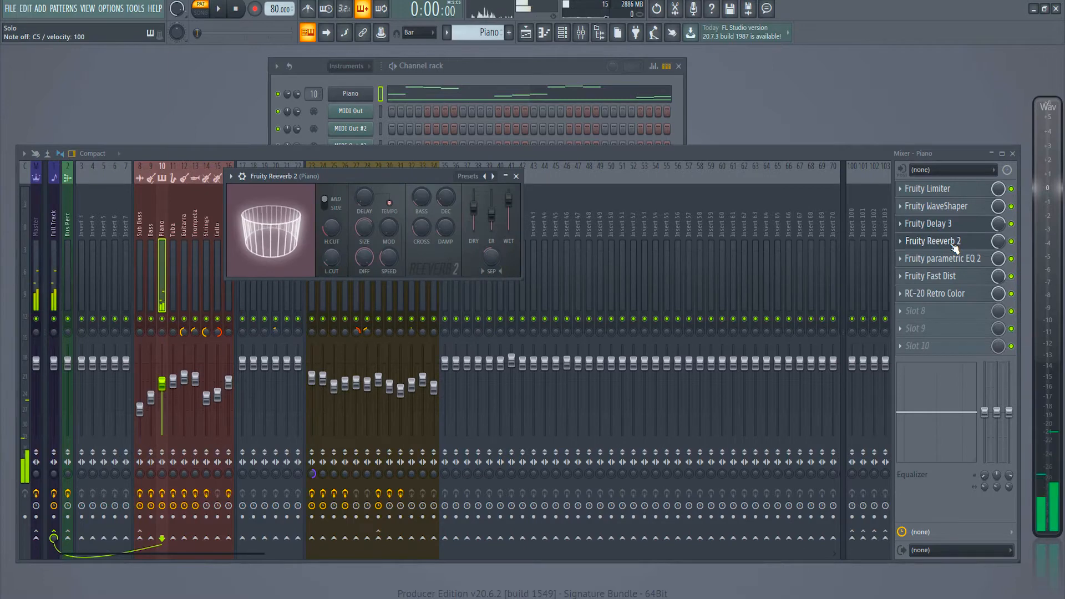
{"action": "left_click", "coordinate": [955, 244]}
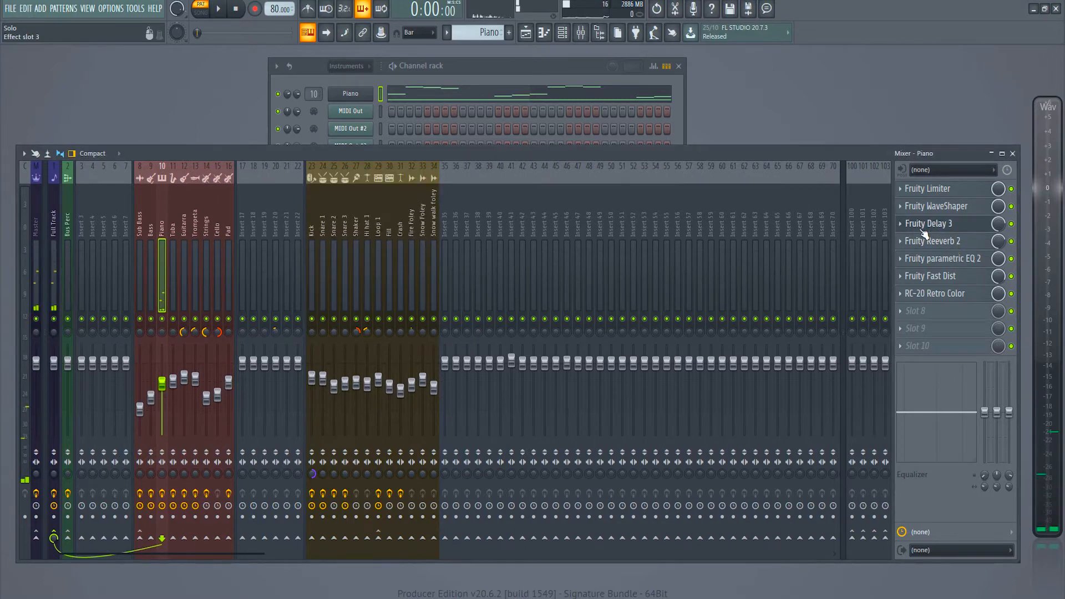
- Inspect the Piano track's Fruity parametric EQ 2, Fruity Fast Dist and RC-20 Retro Color, and play the Piano pattern in the piano roll
{"action": "left_click", "coordinate": [947, 260]}
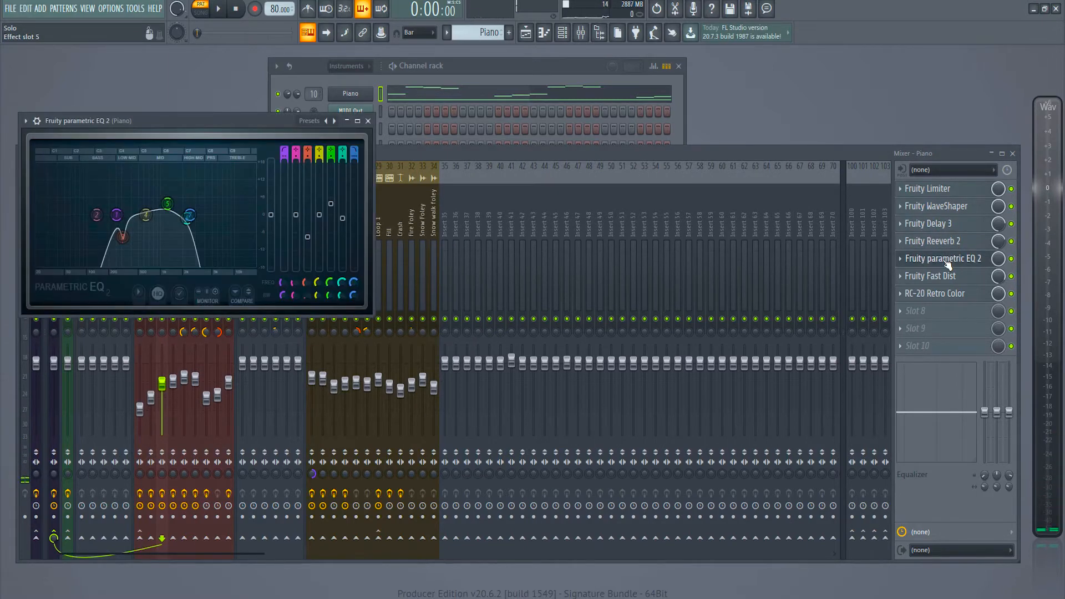
{"action": "left_click", "coordinate": [951, 278]}
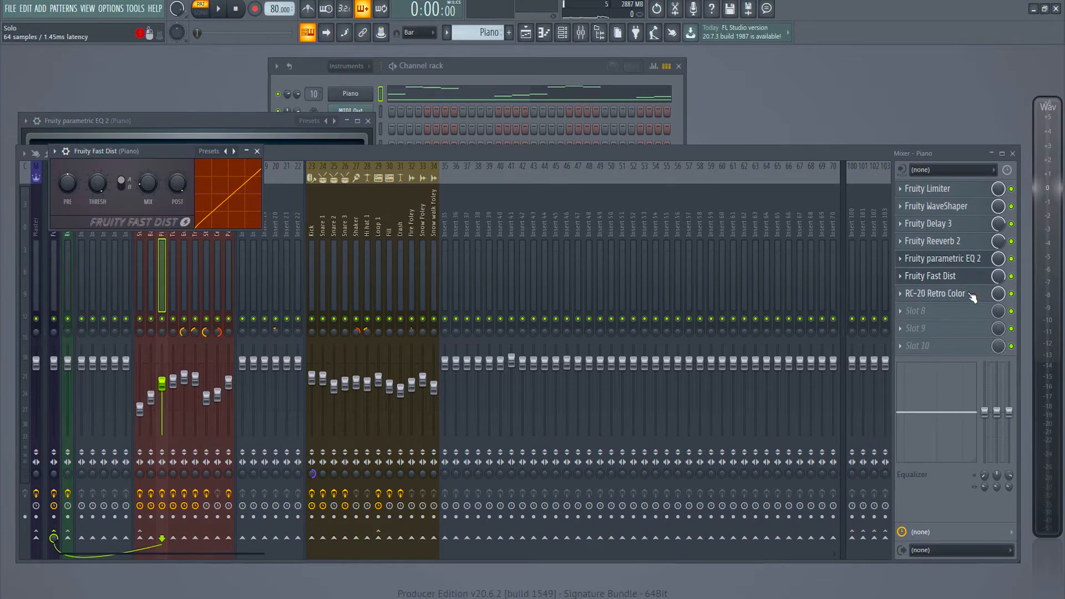
{"action": "left_click", "coordinate": [971, 296]}
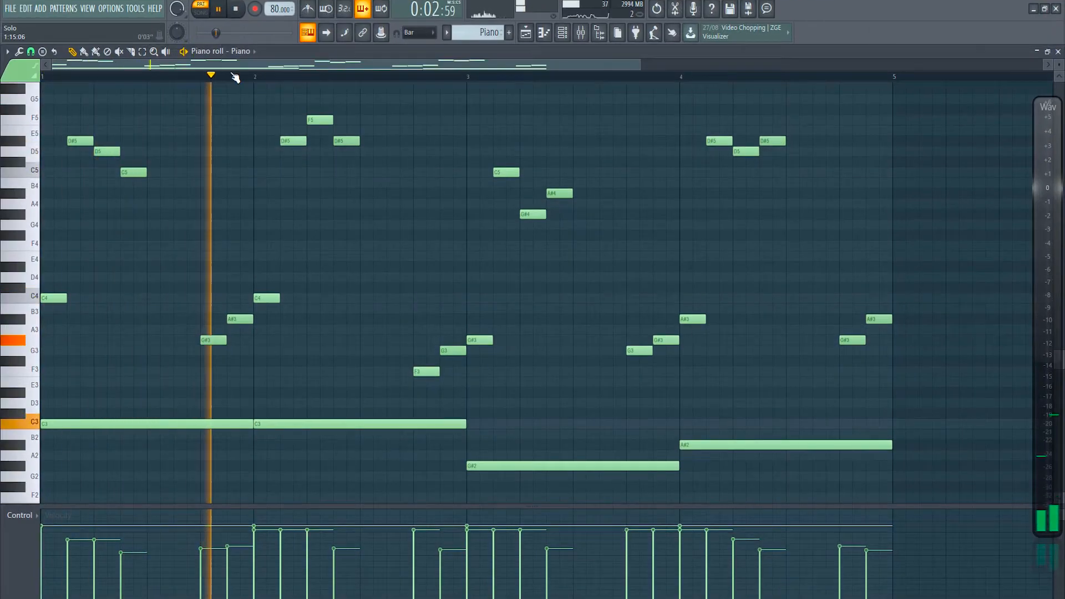
{"action": "scroll", "coordinate": [235, 77], "scroll_direction": "down", "scroll_amount": 1}
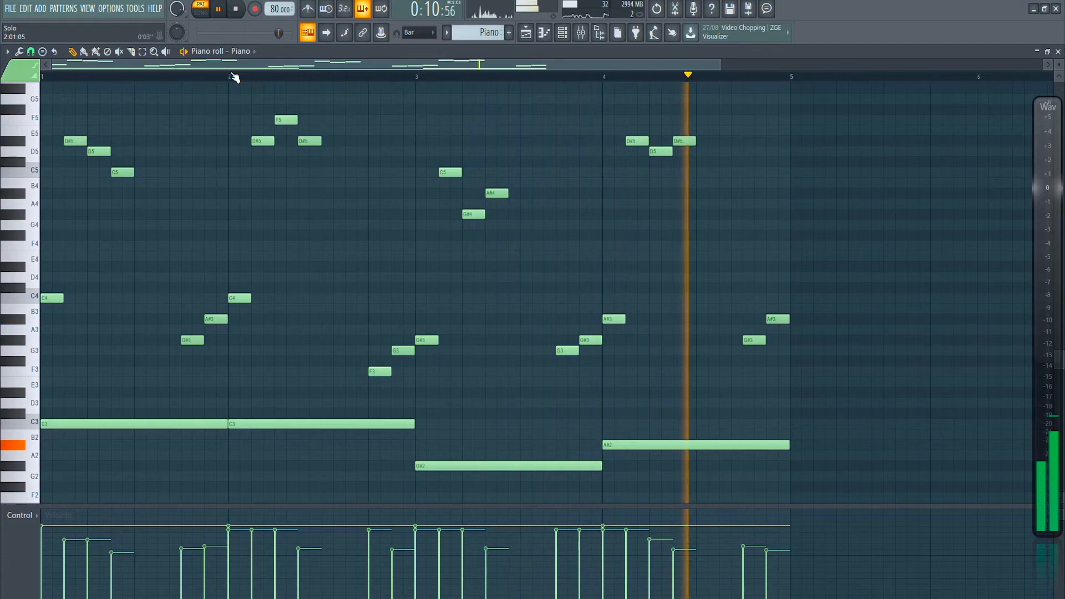
{"action": "key", "text": "space"}
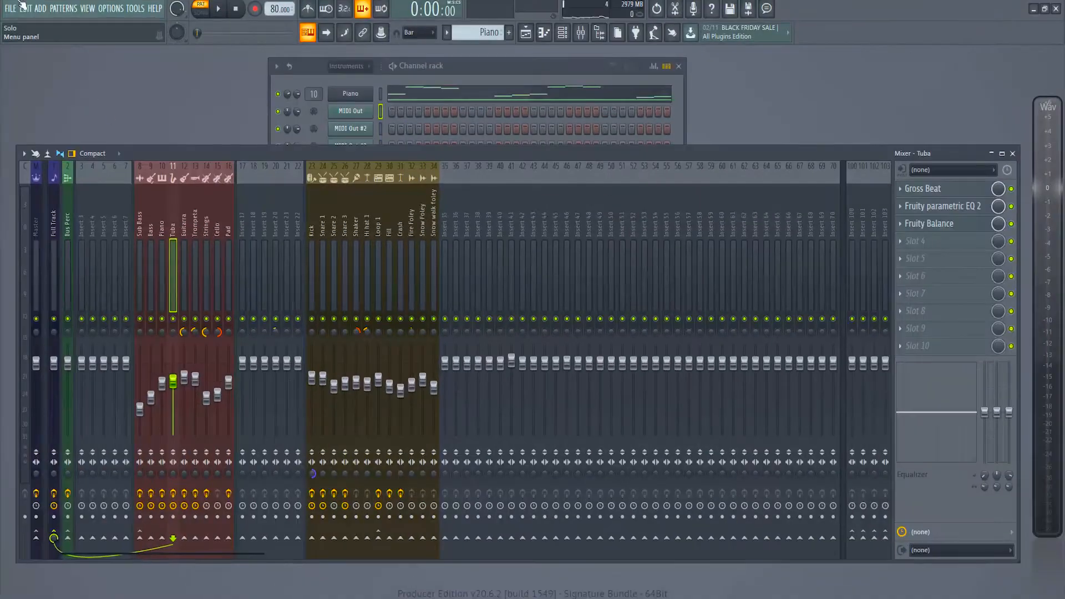
- Inspect the Gross Beat, Fruity parametric EQ 2 and Fruity Balance on the Tuba mixer track
{"action": "left_click", "coordinate": [964, 191]}
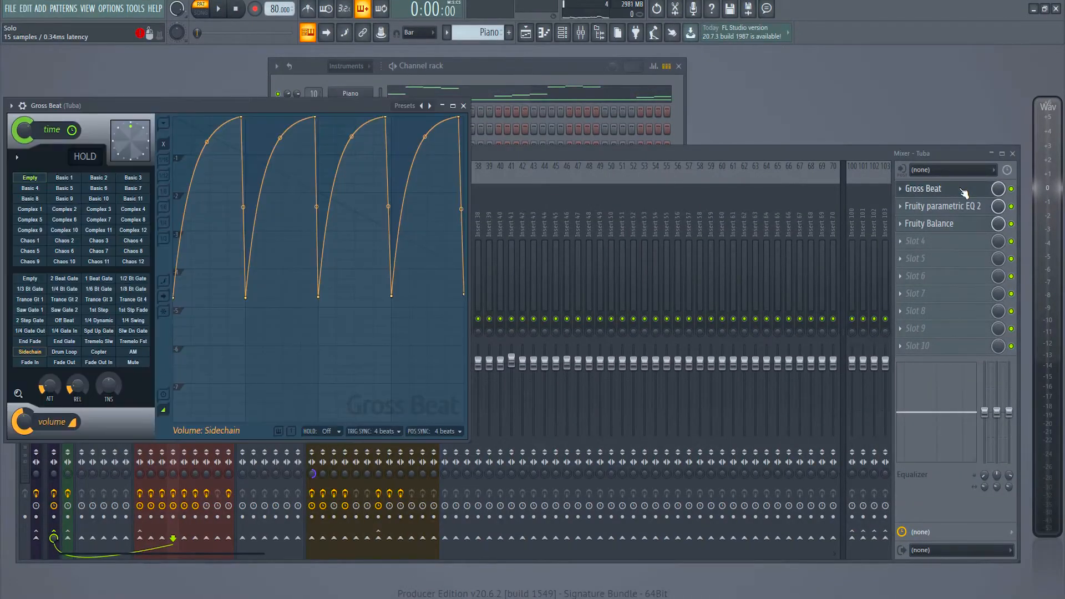
{"action": "left_click", "coordinate": [976, 209]}
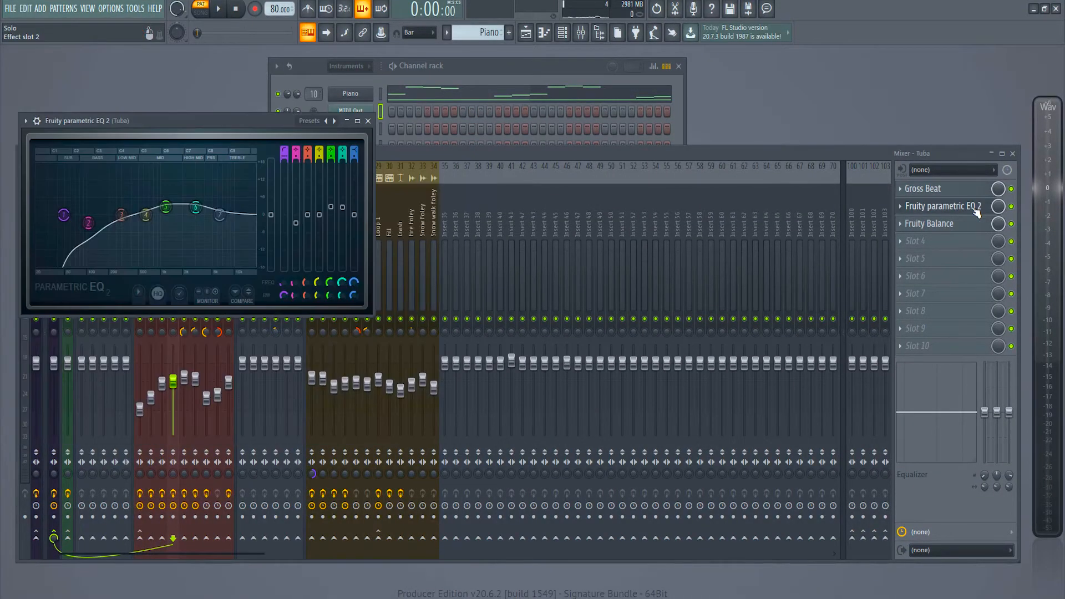
{"action": "left_click", "coordinate": [968, 226]}
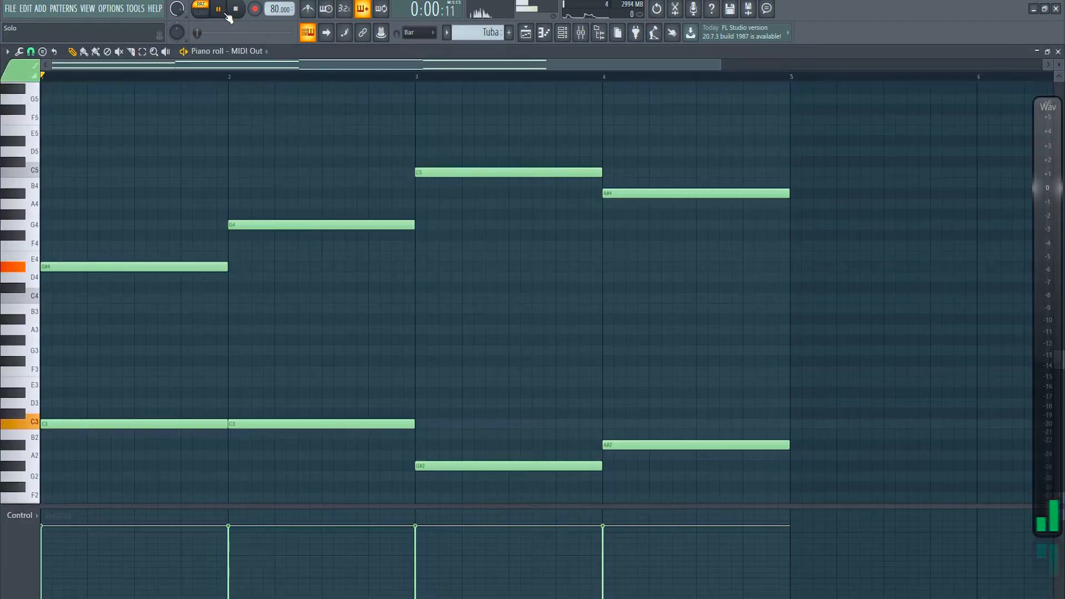
- Play the Tuba pattern in the MIDI Out piano roll, stop playback and close the piano roll
{"action": "left_click", "coordinate": [218, 9]}
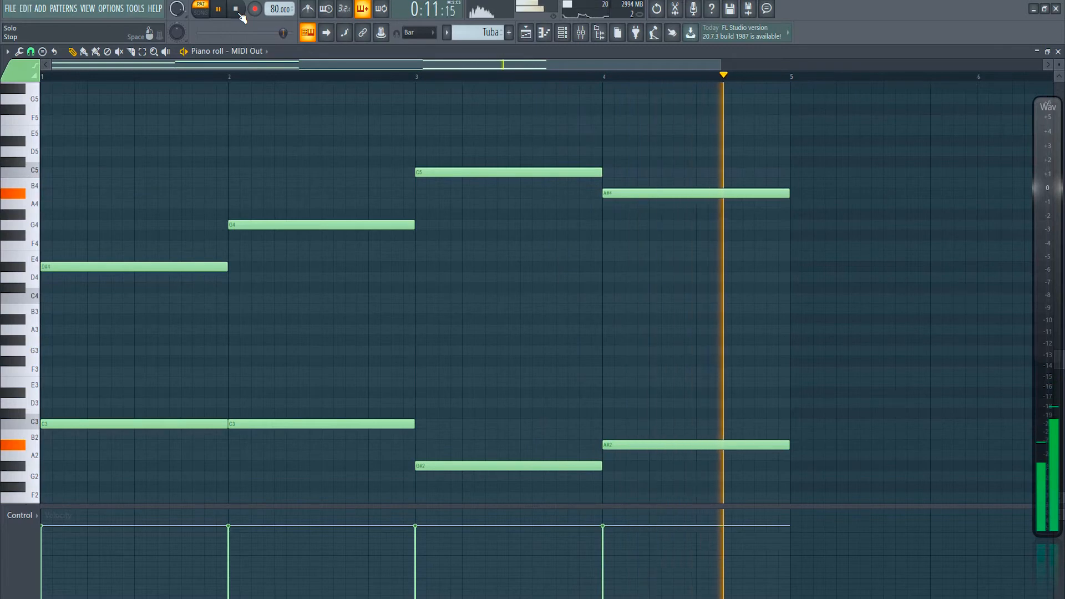
{"action": "left_click", "coordinate": [237, 11]}
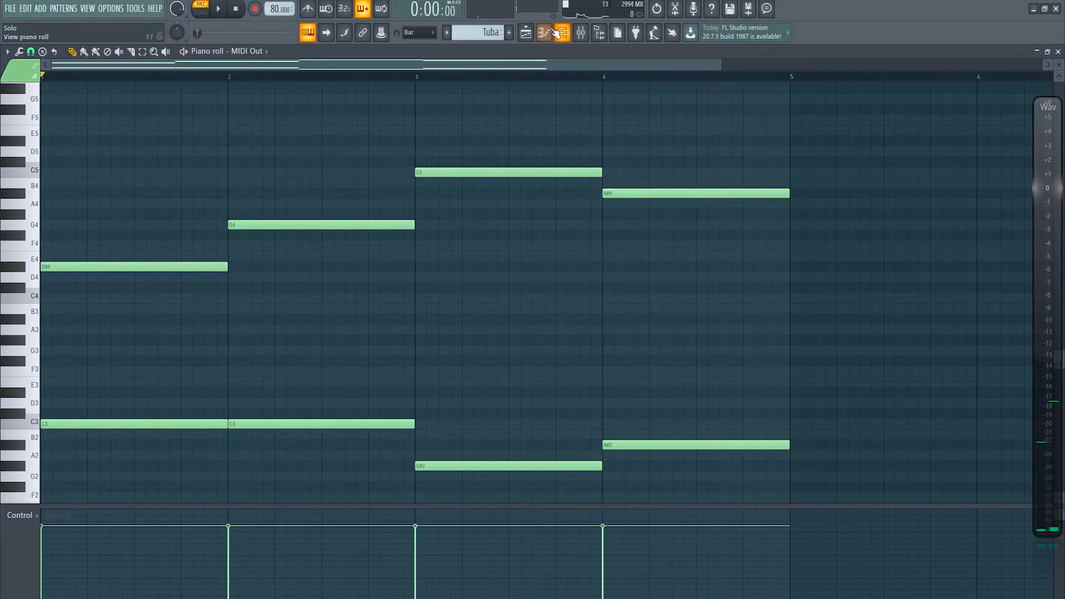
{"action": "left_click", "coordinate": [550, 33]}
- Inspect and enable the Fruity parametric EQ 2, Fruity Fast LP, Fruity WaveShaper and Soundgoodizer on the Guitarra mixer track
{"action": "left_click", "coordinate": [972, 190]}
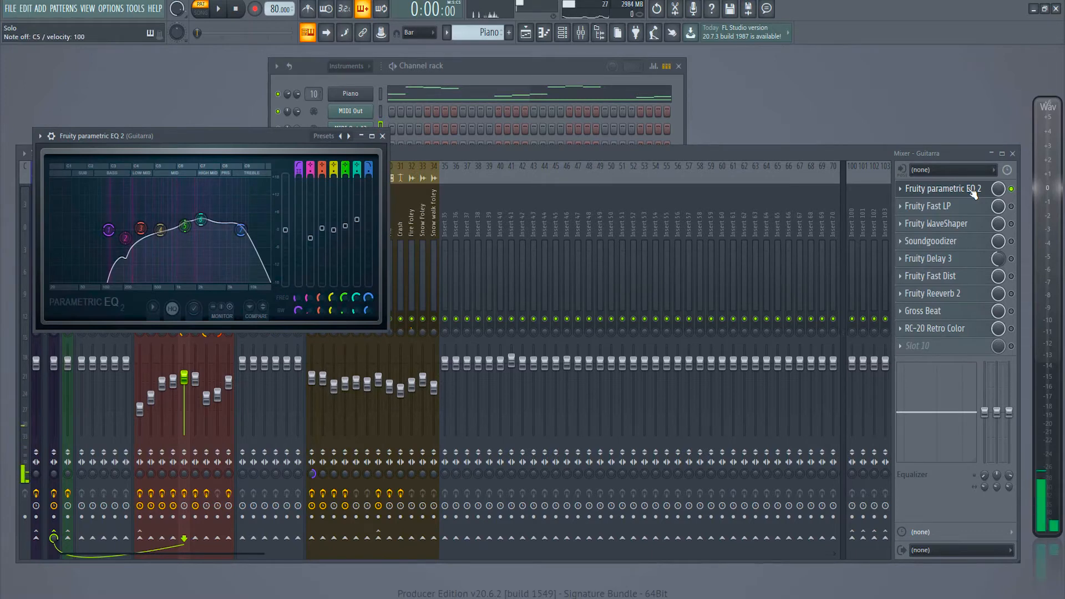
{"action": "left_click", "coordinate": [982, 207]}
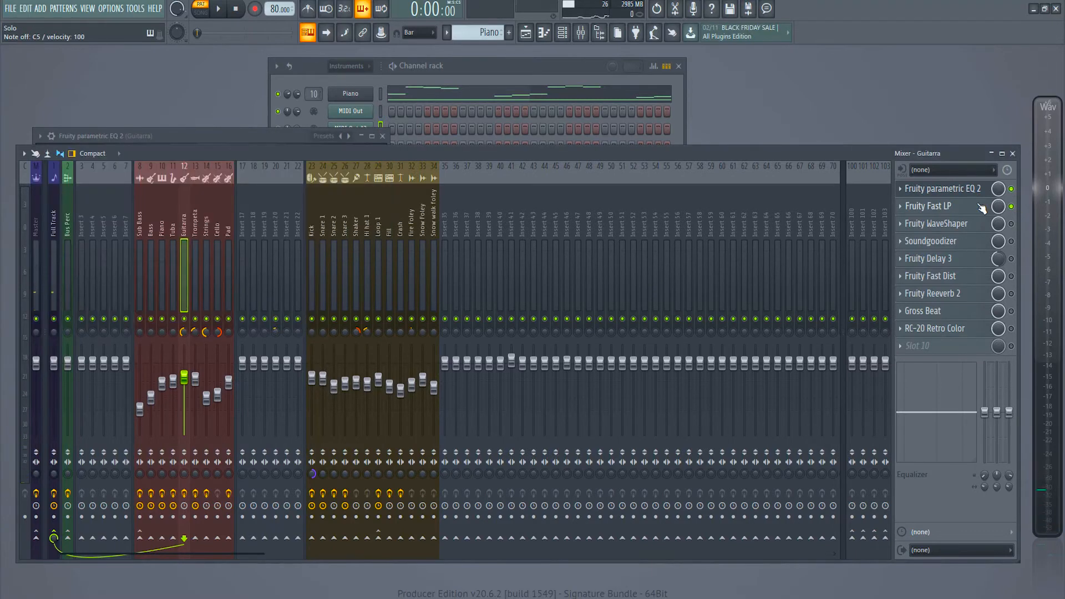
{"action": "left_click", "coordinate": [982, 207]}
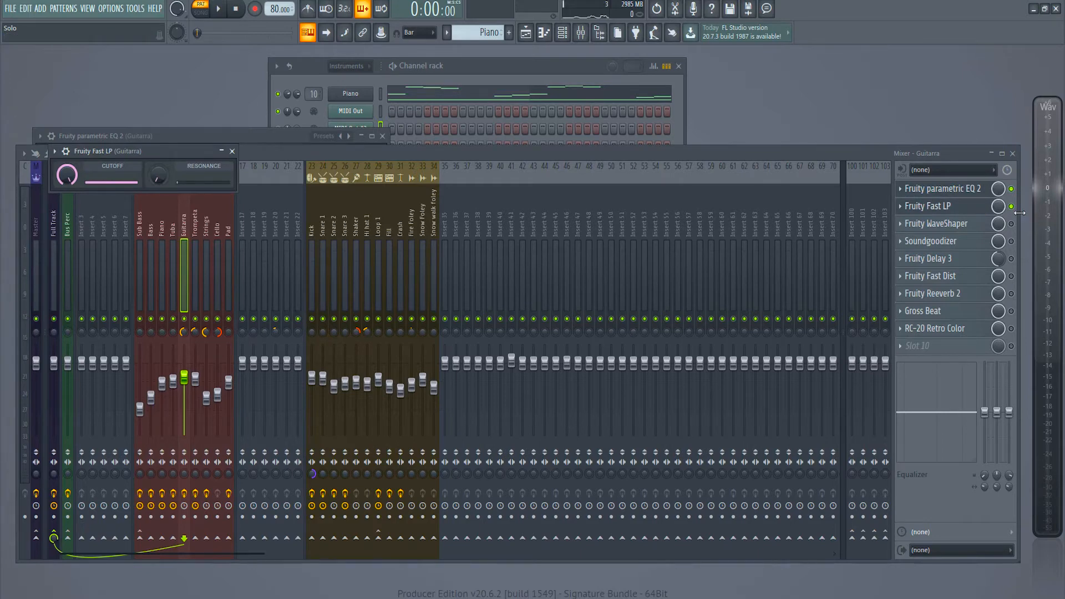
{"action": "left_click", "coordinate": [1005, 225]}
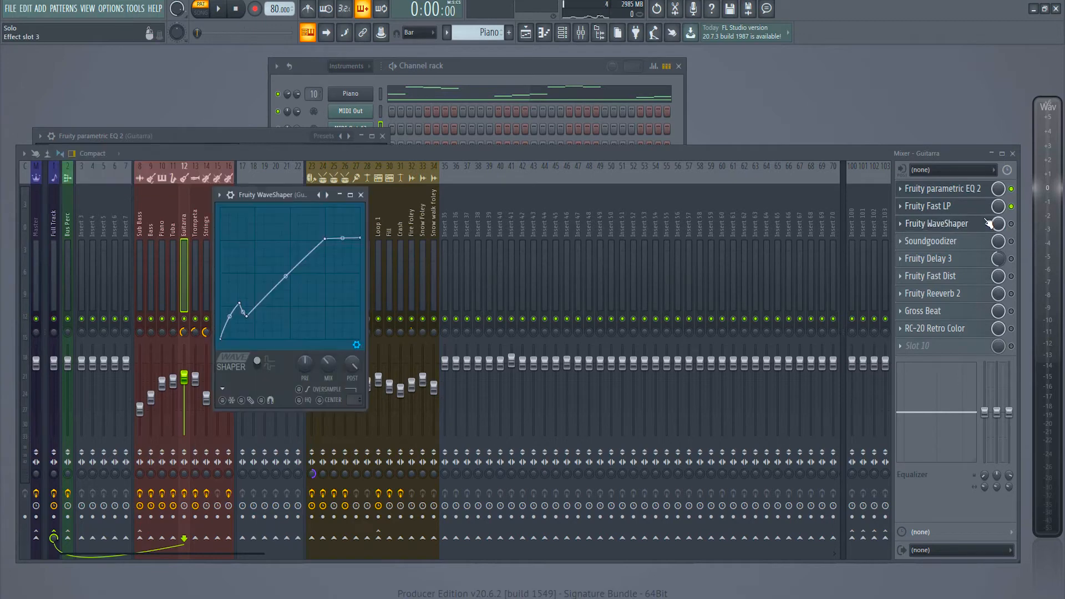
{"action": "left_click", "coordinate": [1010, 242]}
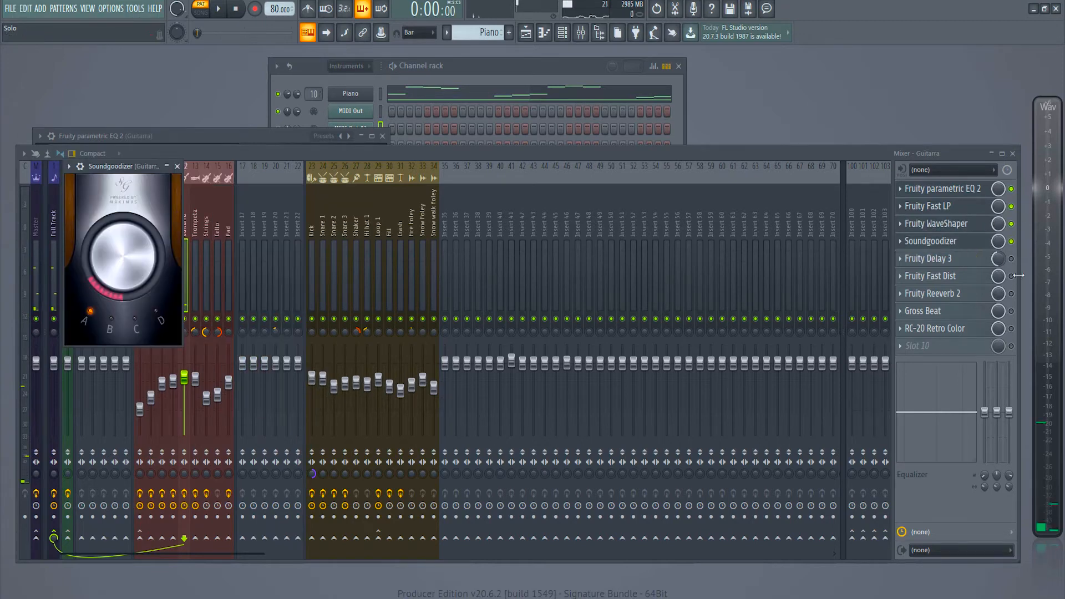
- Inspect and enable the Guitarra track's Fruity Delay 3, Fruity Fast Dist, Fruity Reeverb 2 and Gross Beat
{"action": "left_click", "coordinate": [1004, 260]}
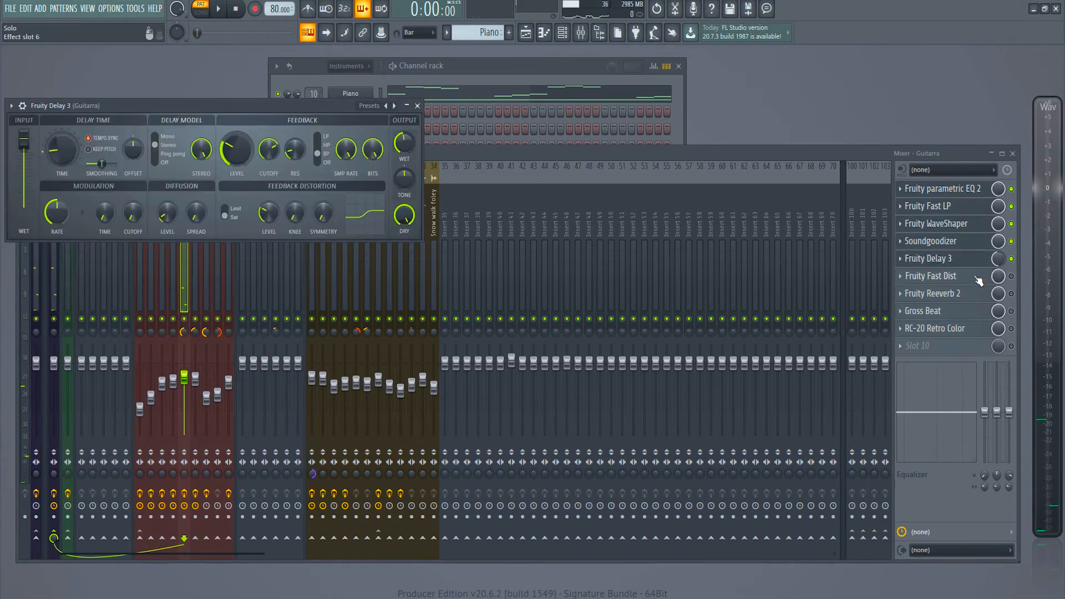
{"action": "left_click", "coordinate": [1004, 277]}
{"action": "left_click", "coordinate": [1007, 294]}
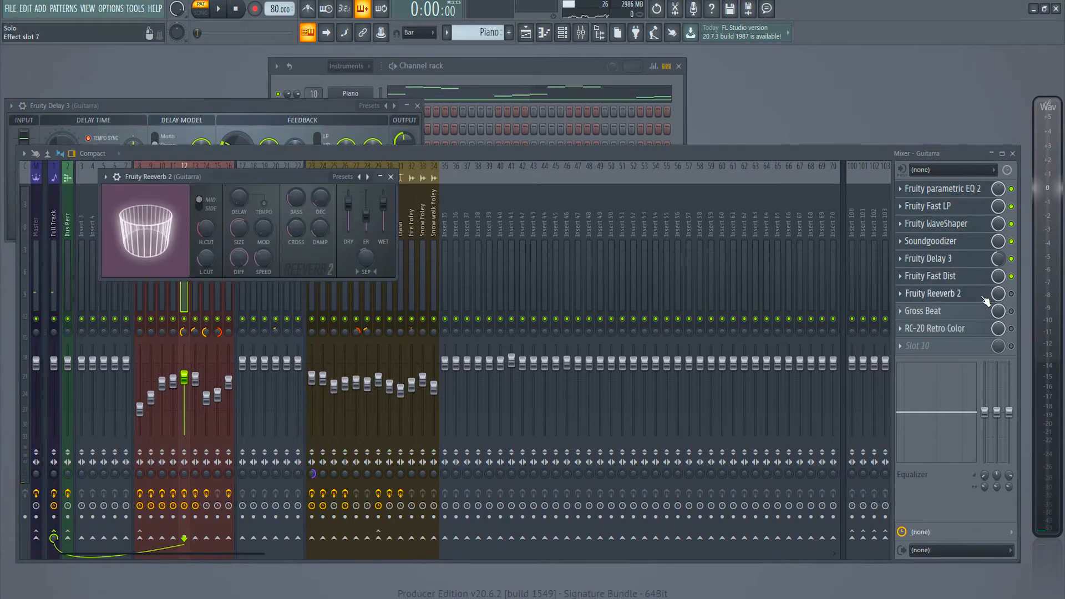
{"action": "left_click", "coordinate": [1009, 312]}
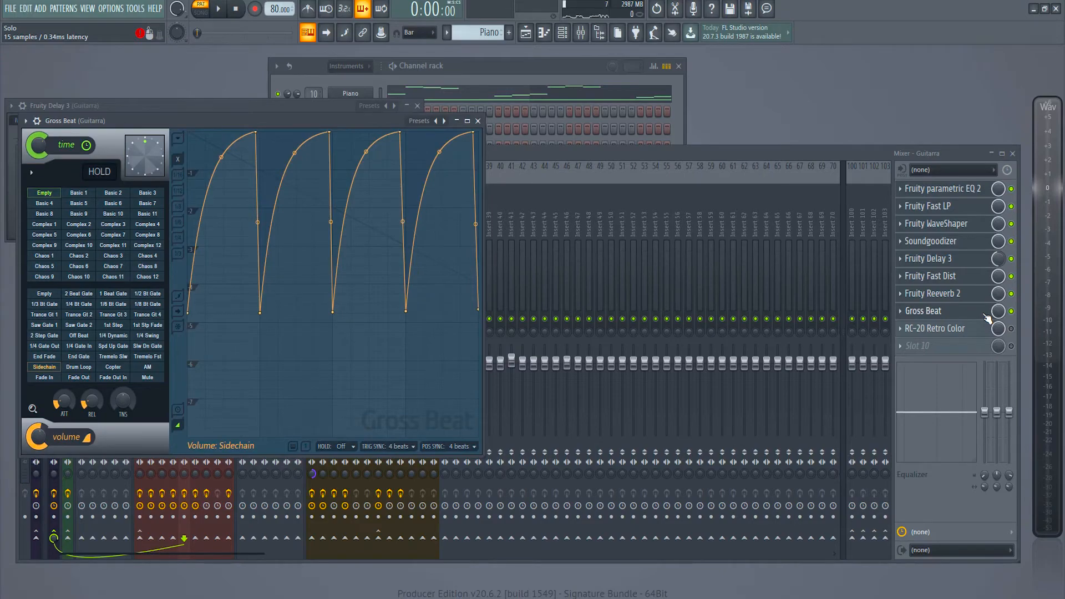
- Inspect the Guitarra track's RC-20 Retro Color, play the Guitarra 1 pattern in the MIDI Out #2 piano roll and stop playback
{"action": "left_click", "coordinate": [974, 329]}
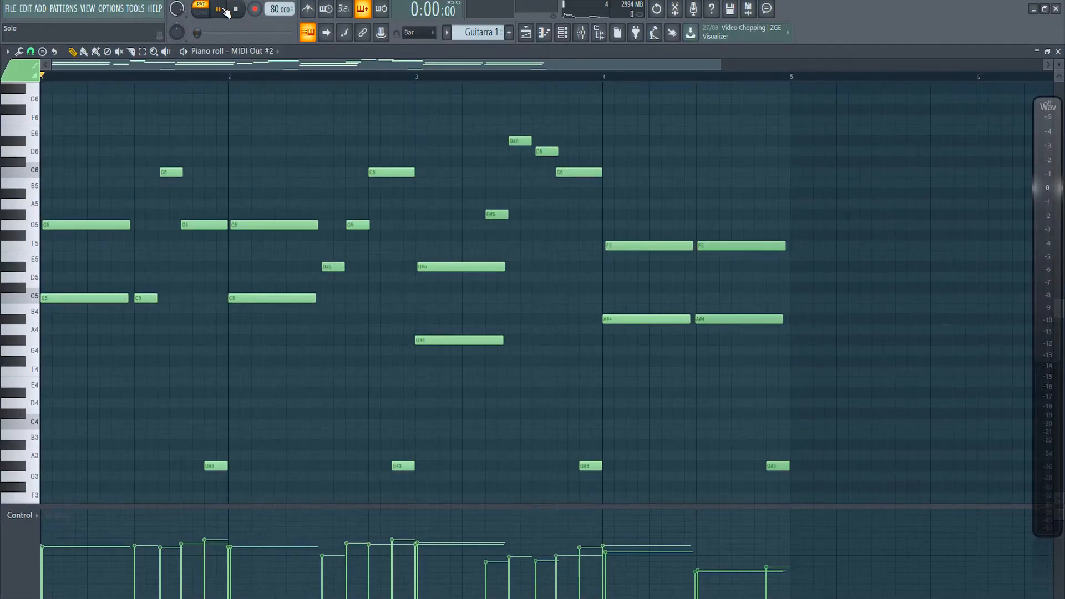
{"action": "left_click", "coordinate": [222, 10]}
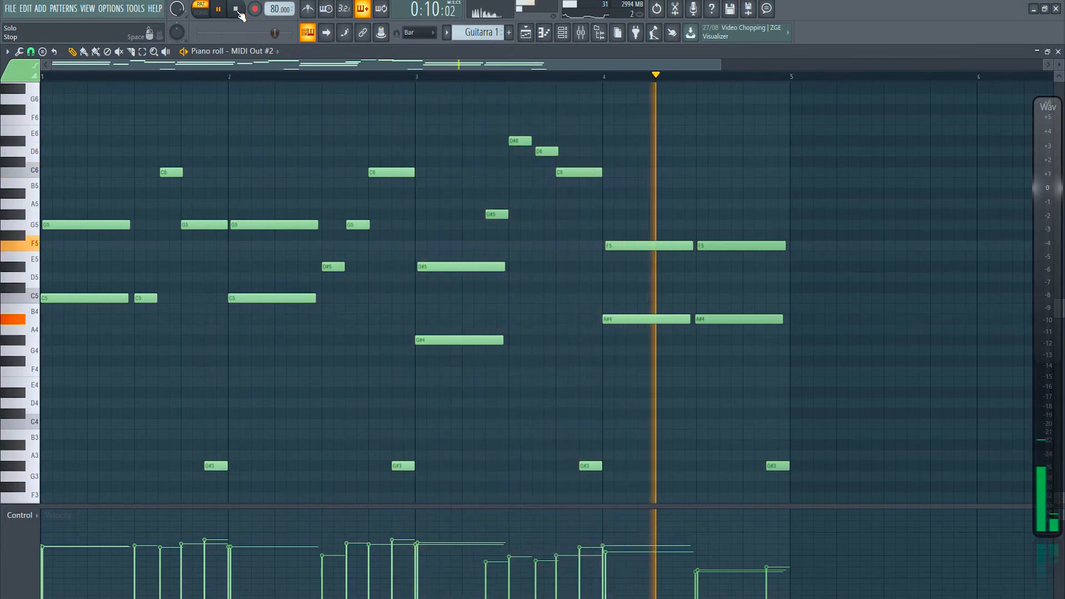
{"action": "left_click", "coordinate": [237, 10]}
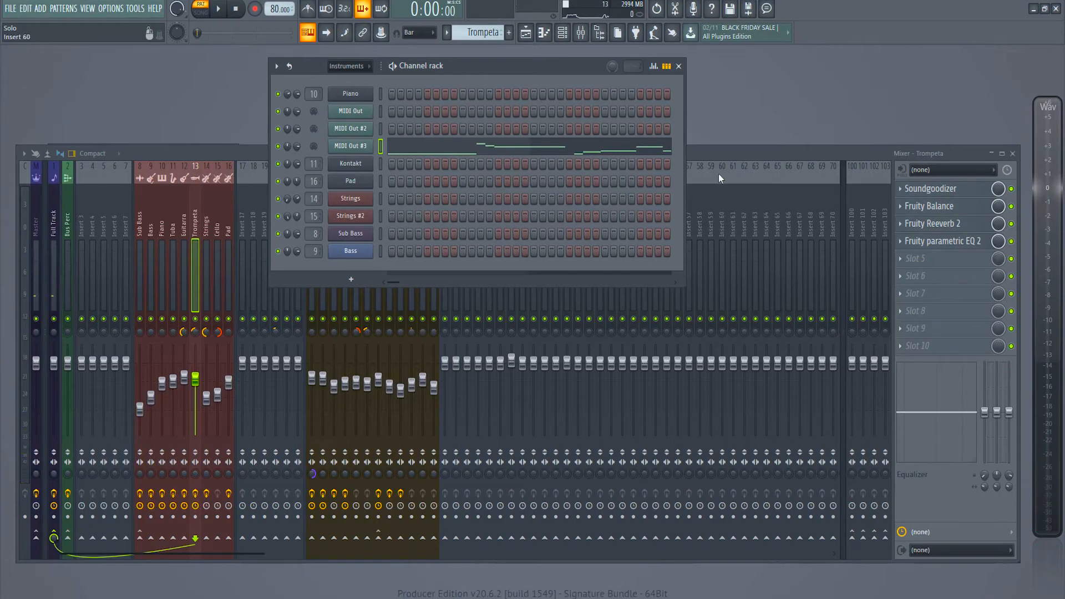
- Inspect the Soundgoodizer, Fruity Balance, Fruity Reeverb 2 and Fruity parametric EQ 2 on the Trompeta mixer track, and play the Trompeta pattern
{"action": "left_click", "coordinate": [919, 189]}
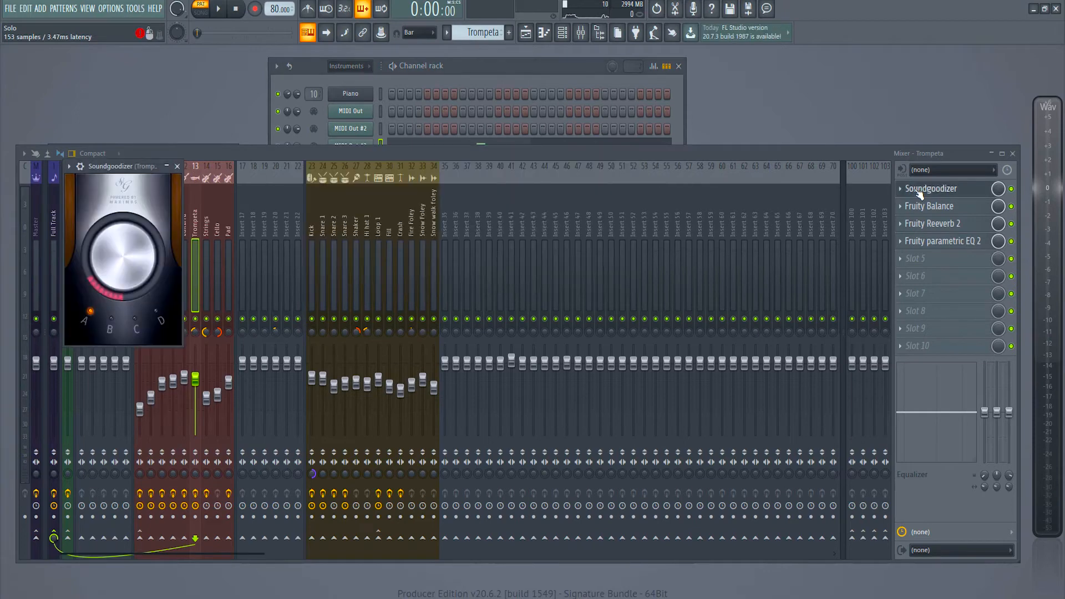
{"action": "left_click", "coordinate": [929, 206]}
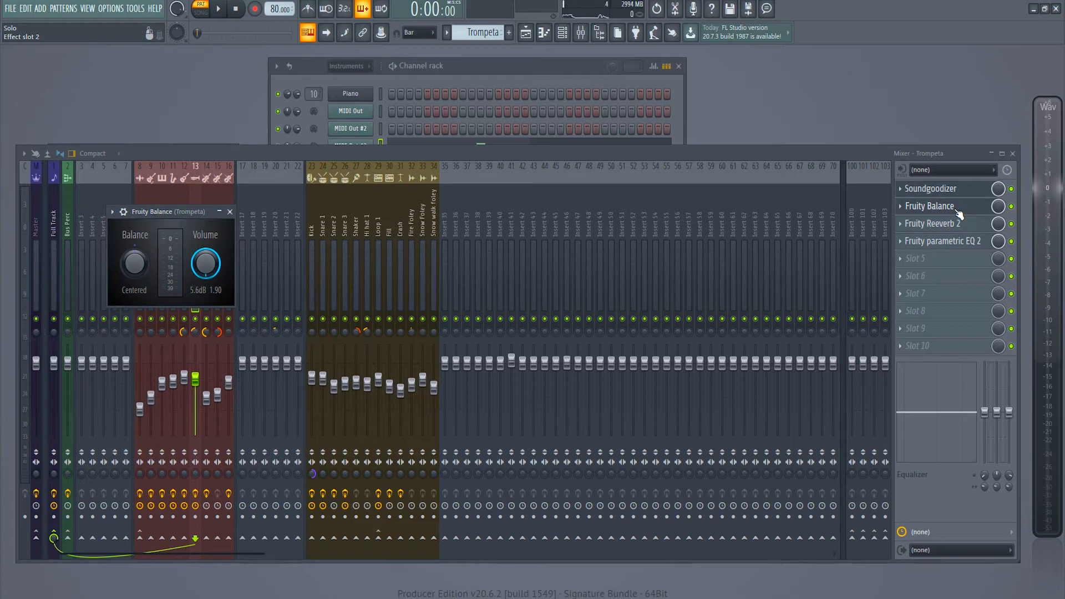
{"action": "left_click", "coordinate": [966, 224]}
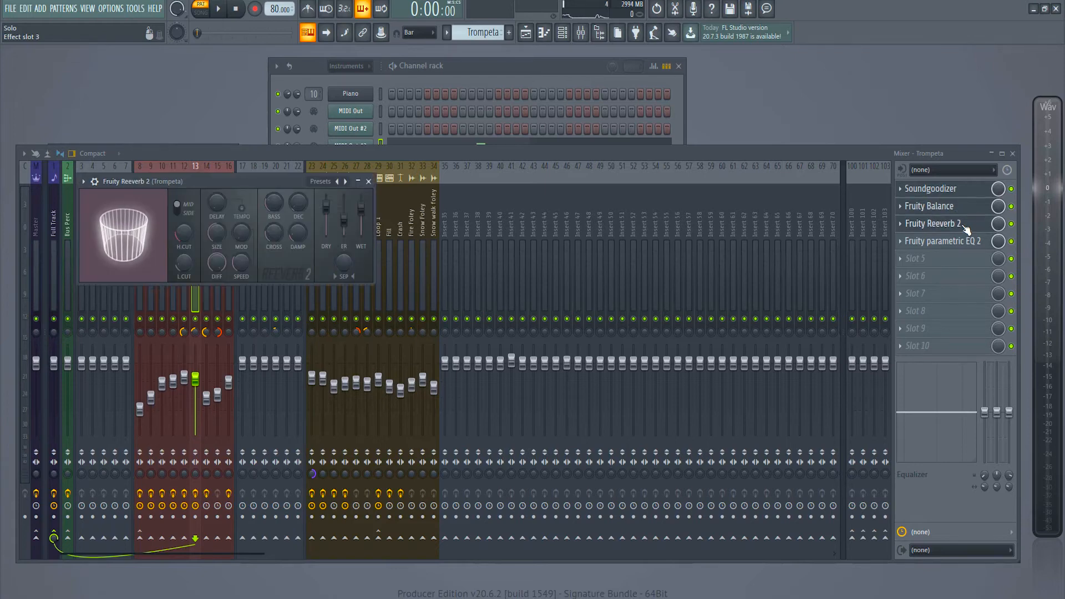
{"action": "left_click", "coordinate": [972, 242]}
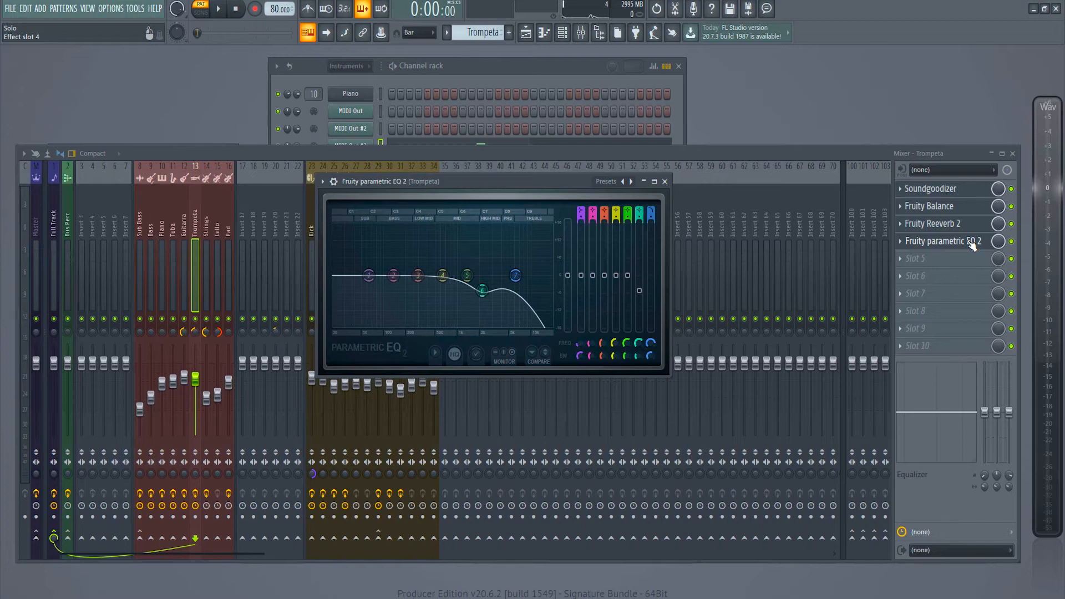
{"action": "key", "text": "space"}
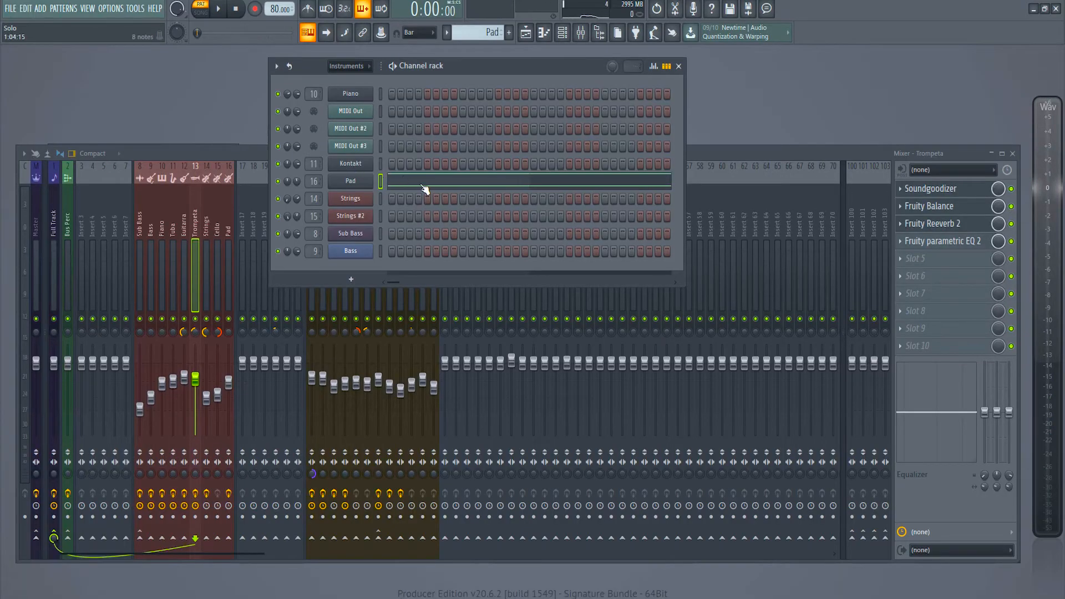
- Open the Pad channel's notes in the piano roll, play the Pad pattern and stop playback
{"action": "left_click", "coordinate": [425, 190]}
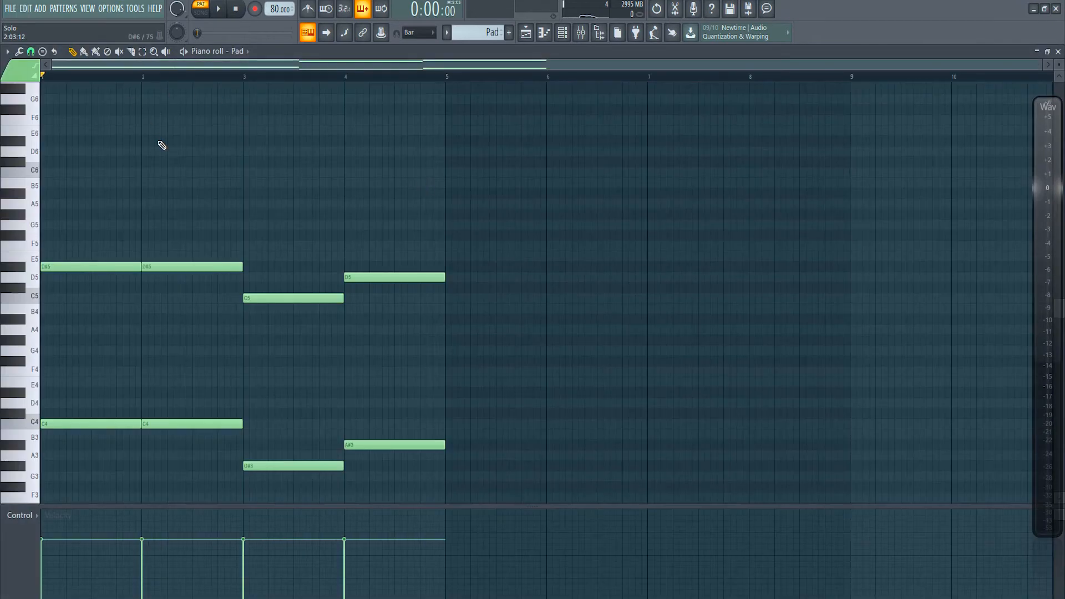
{"action": "left_click", "coordinate": [227, 13]}
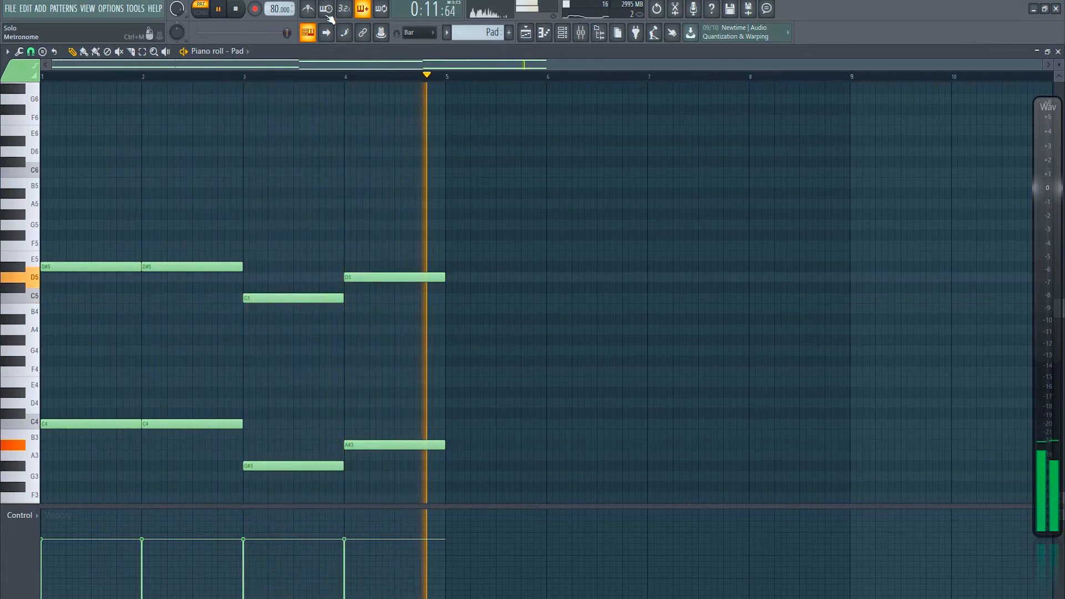
{"action": "key", "text": "space"}
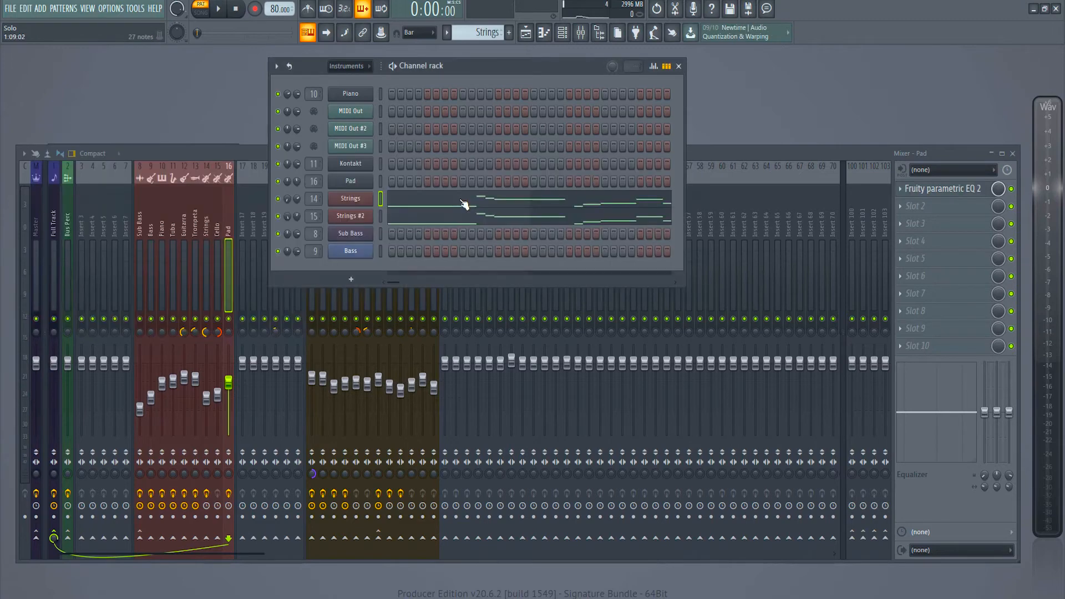
- Open the Strings channel's notes in the piano roll, play the Strings pattern and stop playback
{"action": "left_click", "coordinate": [527, 207]}
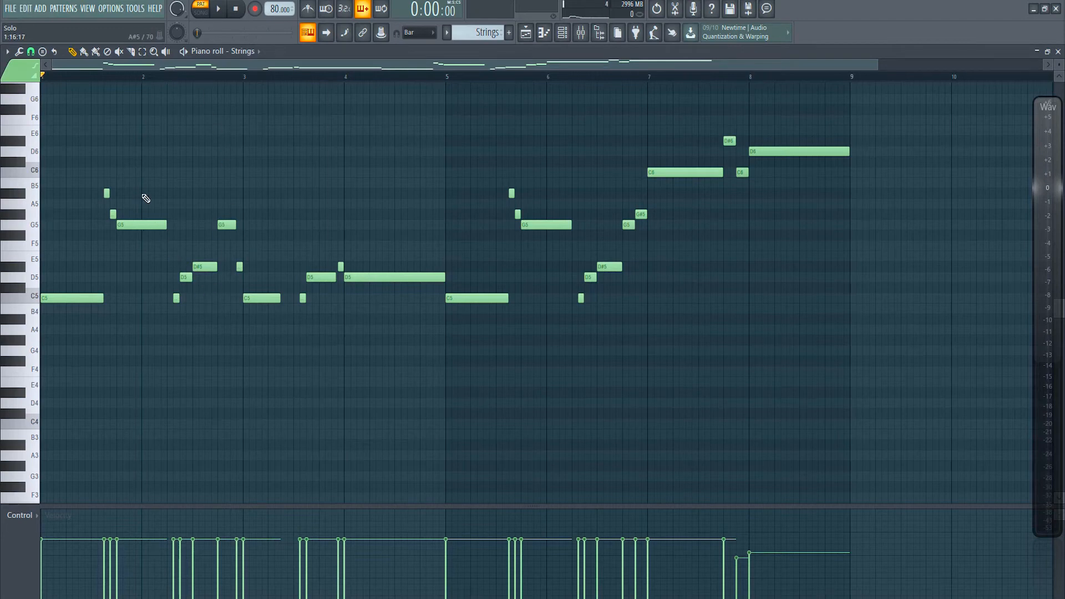
{"action": "scroll", "coordinate": [143, 200], "scroll_direction": "up", "scroll_amount": 1}
{"action": "scroll", "coordinate": [145, 199], "scroll_direction": "up", "scroll_amount": 2}
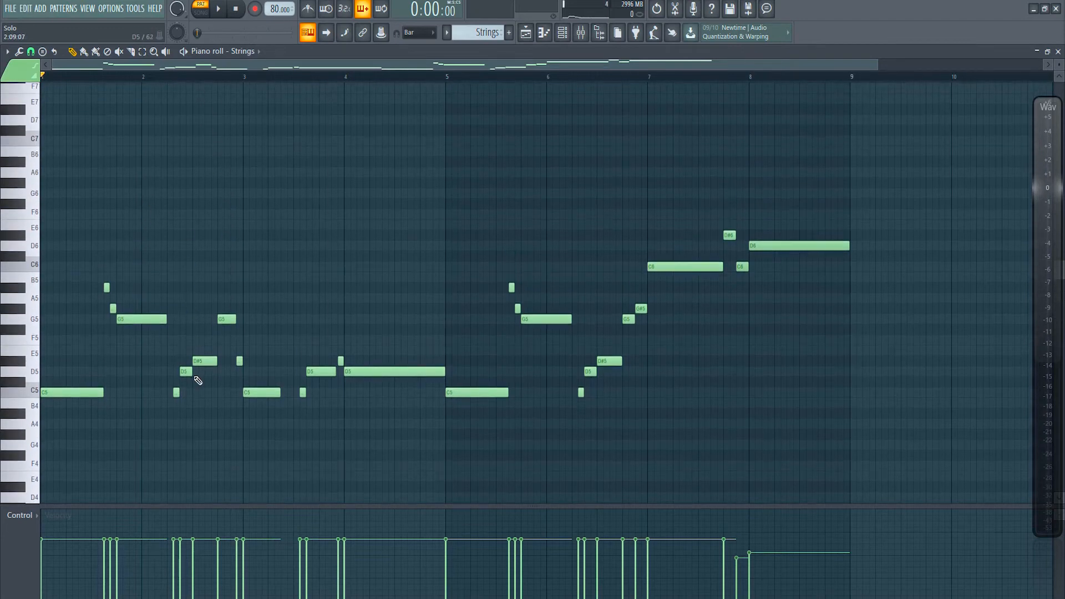
{"action": "left_click", "coordinate": [548, 39]}
{"action": "left_click", "coordinate": [220, 9]}
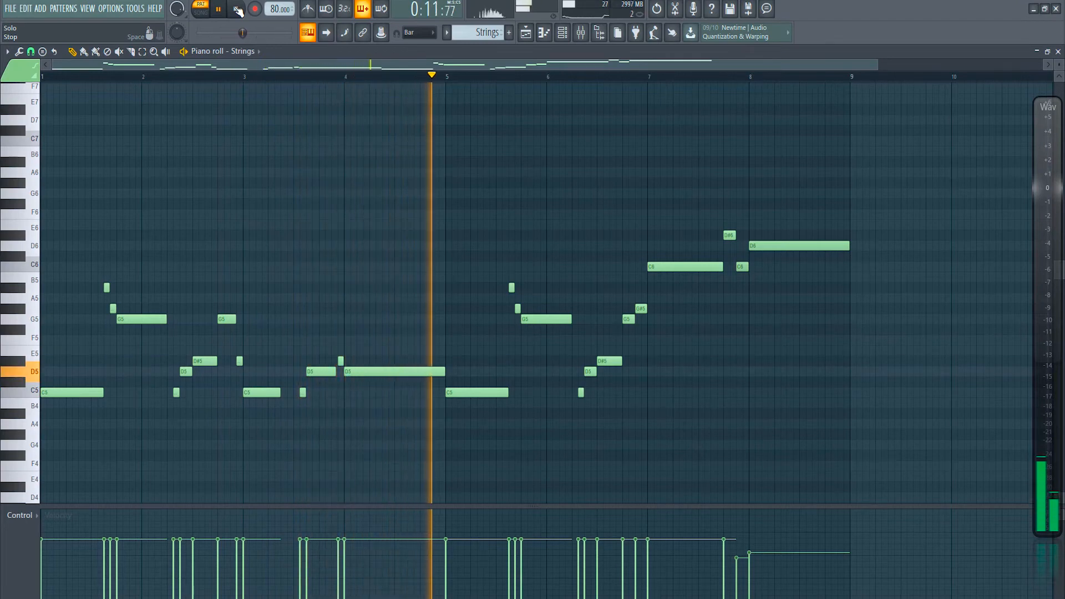
{"action": "left_click", "coordinate": [237, 10]}
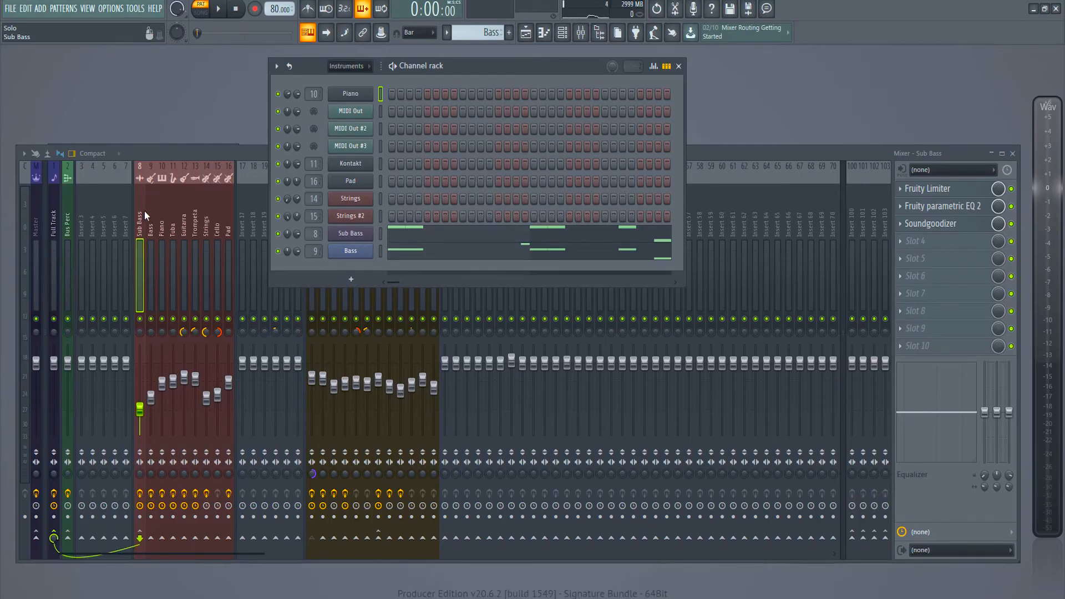
- Inspect the Fruity Limiter and Fruity parametric EQ 2 on the Sub Bass mixer track, and close the equalizer
{"action": "left_click", "coordinate": [946, 191]}
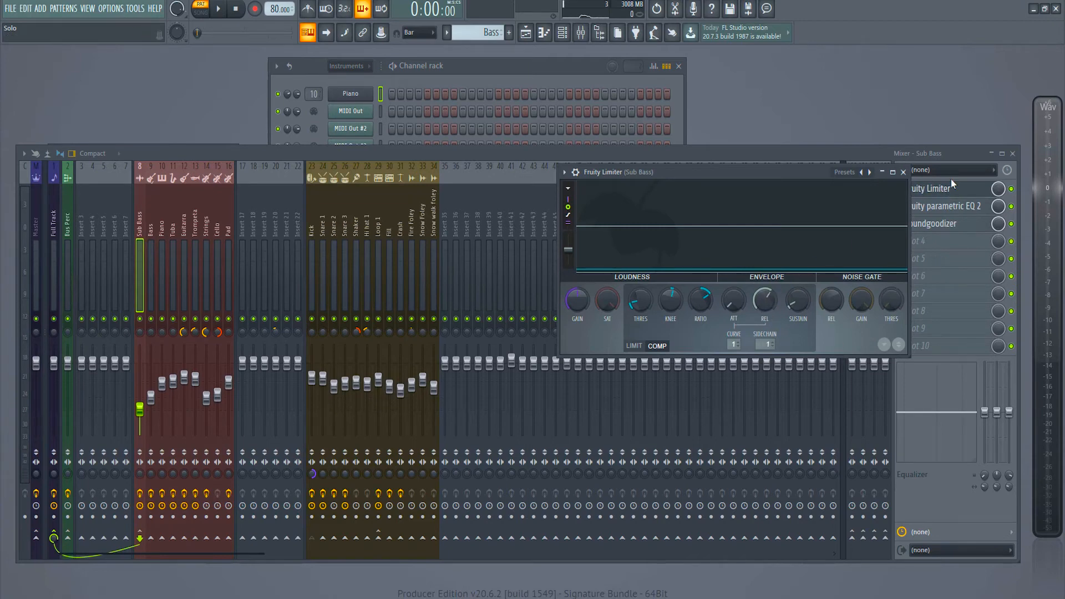
{"action": "left_click", "coordinate": [968, 214]}
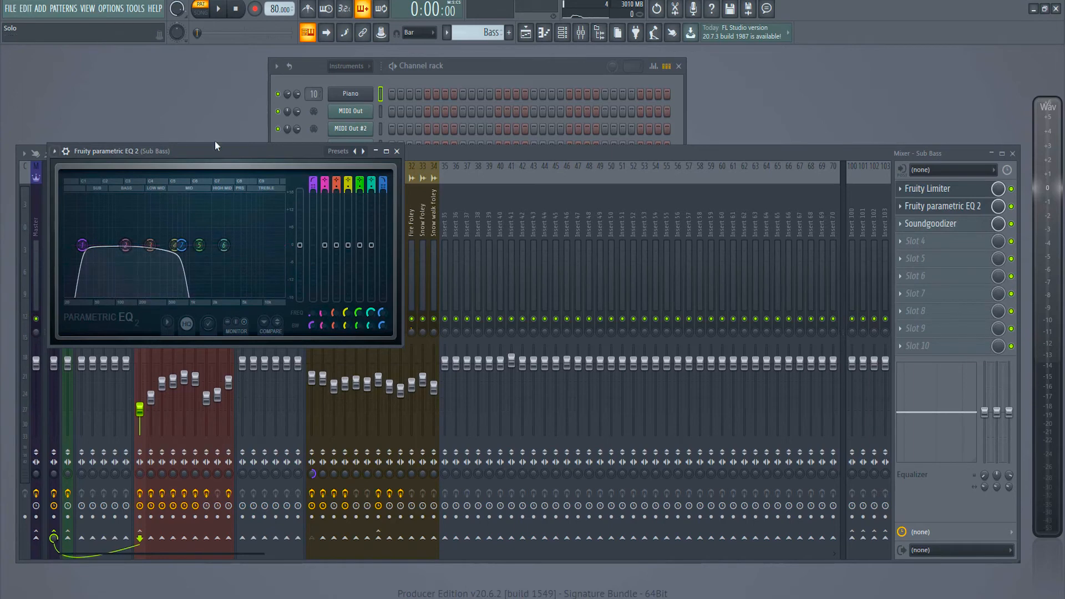
{"action": "left_click", "coordinate": [397, 151]}
- Select the Bass mixer track and inspect its Fruity Limiter, Fruity WaveShaper and Fruity parametric EQ 2
{"action": "left_click", "coordinate": [148, 233]}
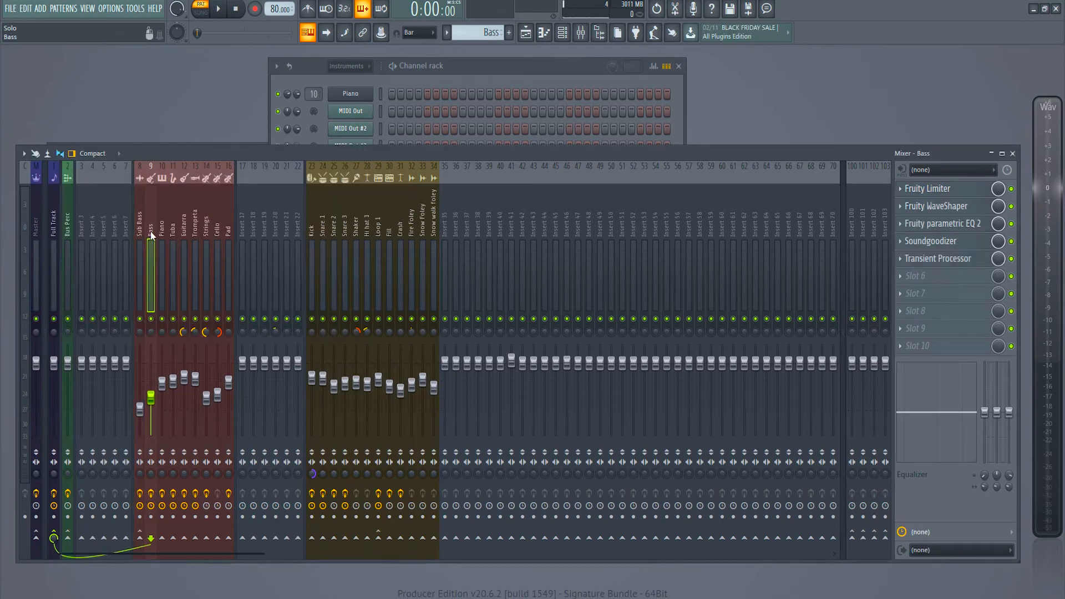
{"action": "left_click", "coordinate": [956, 189]}
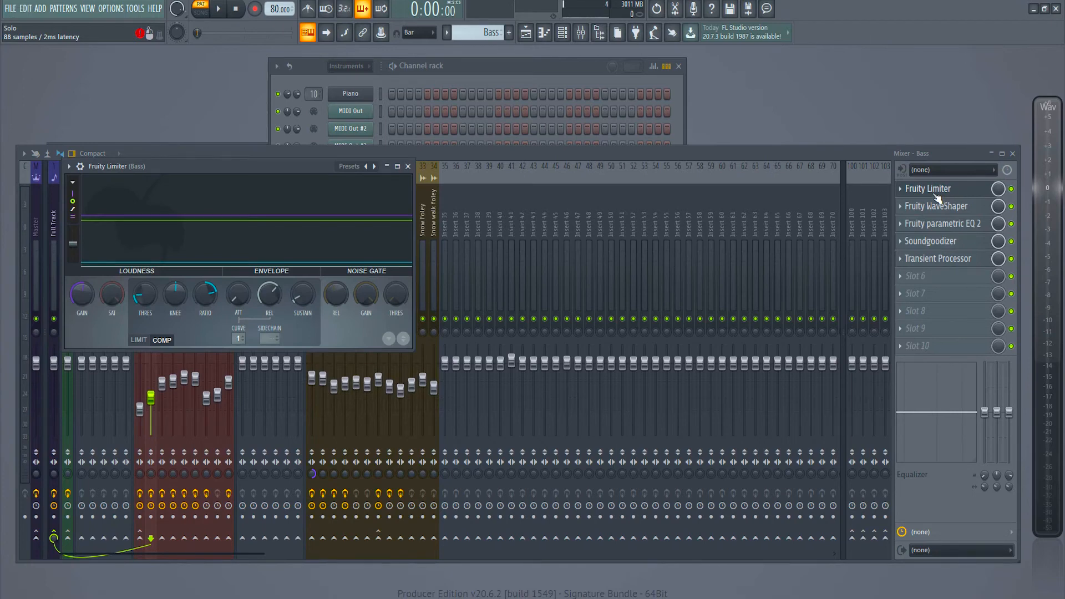
{"action": "left_click", "coordinate": [937, 201]}
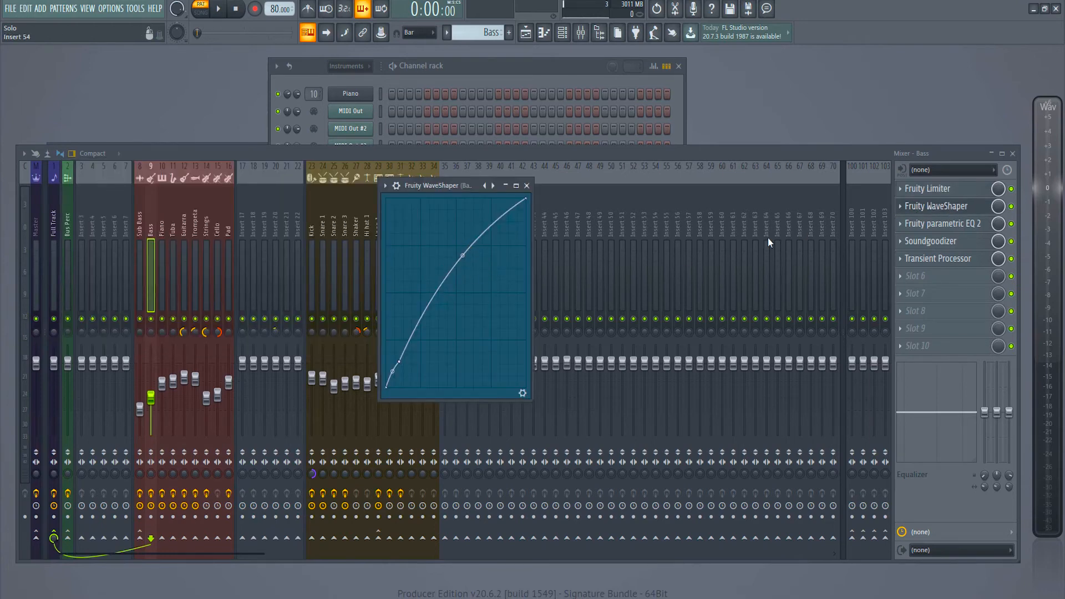
{"action": "left_click", "coordinate": [969, 225]}
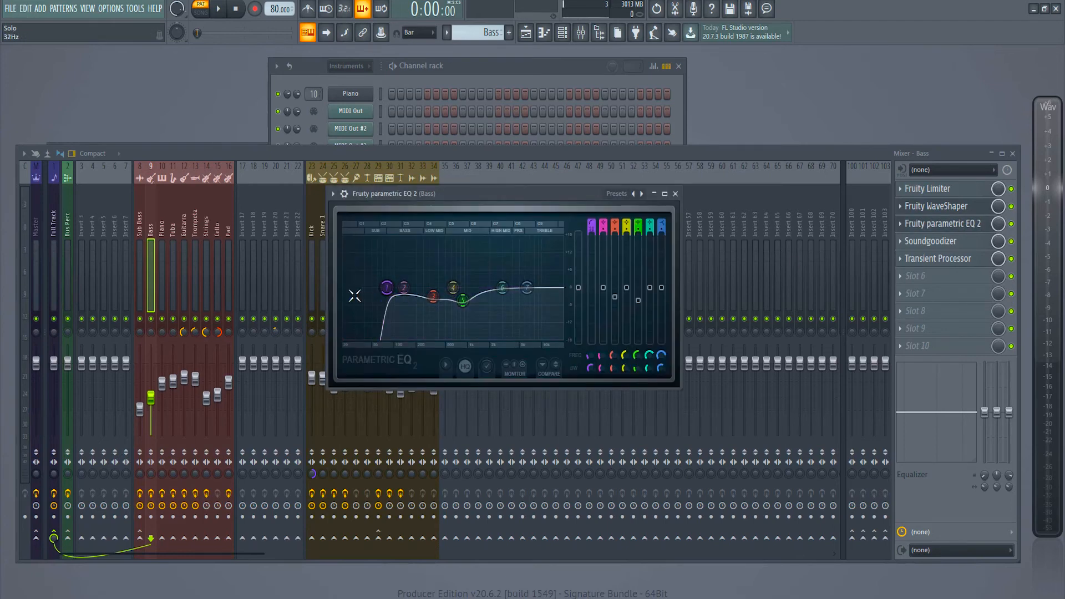
- Inspect the Bass track's Soundgoodizer and Transient Processor, play the Bass pattern and stop playback
{"action": "left_click", "coordinate": [974, 244]}
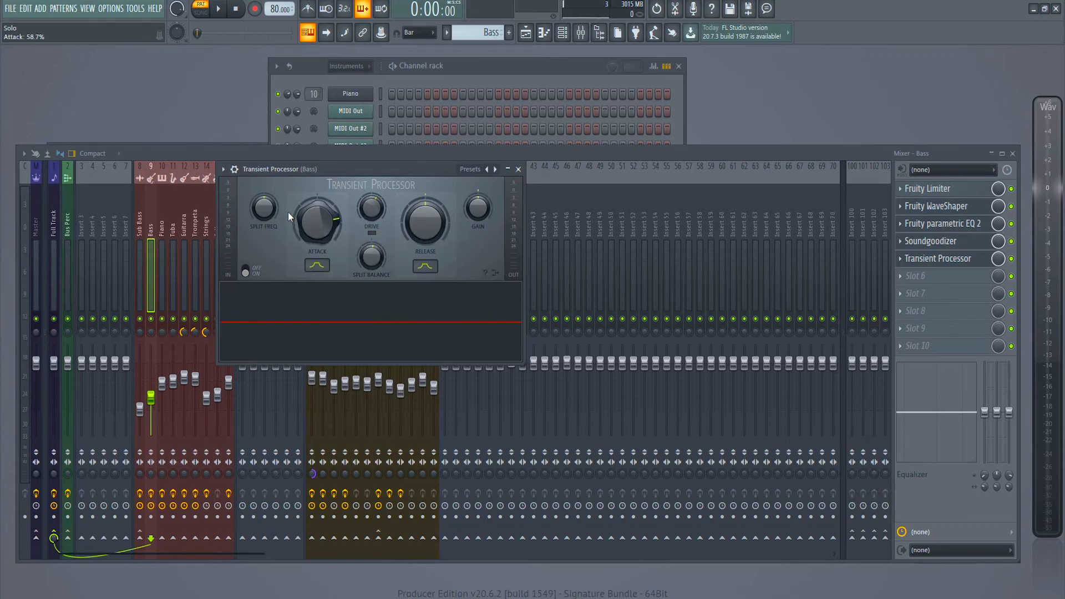
{"action": "left_click", "coordinate": [218, 8]}
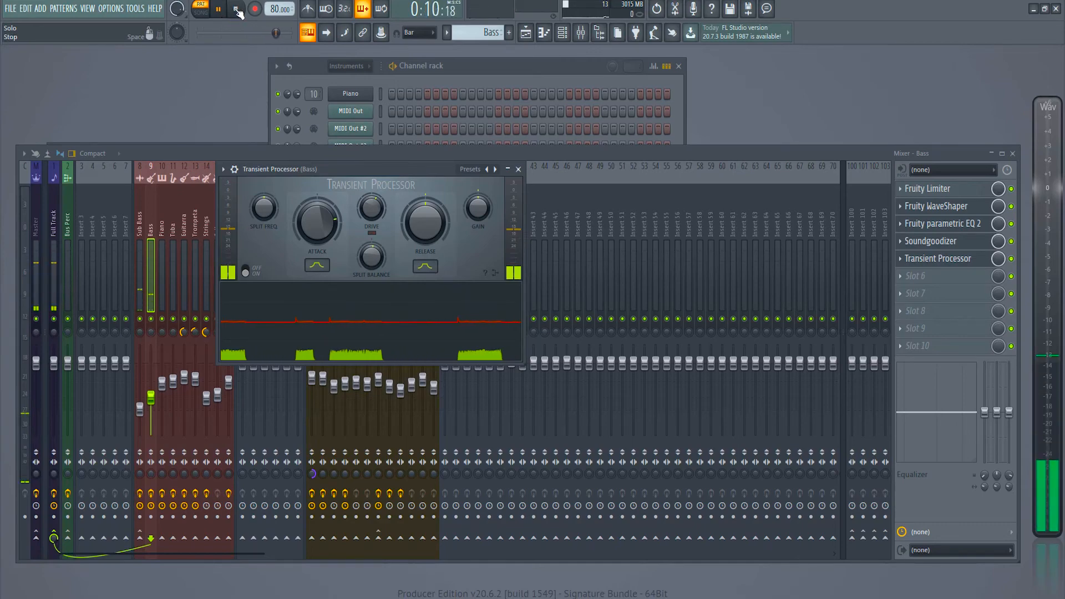
{"action": "left_click", "coordinate": [238, 10]}
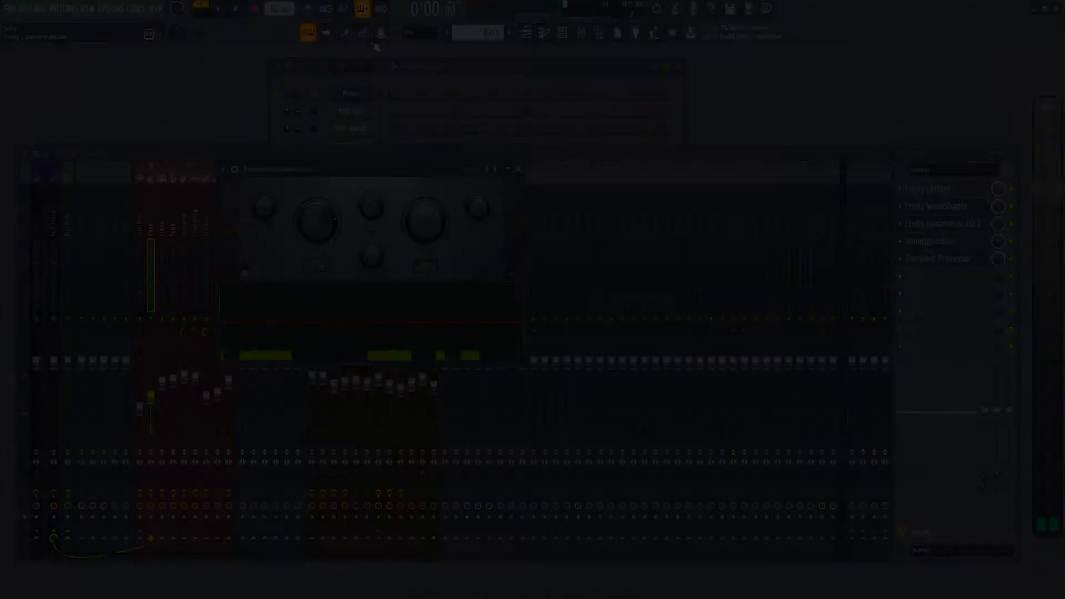